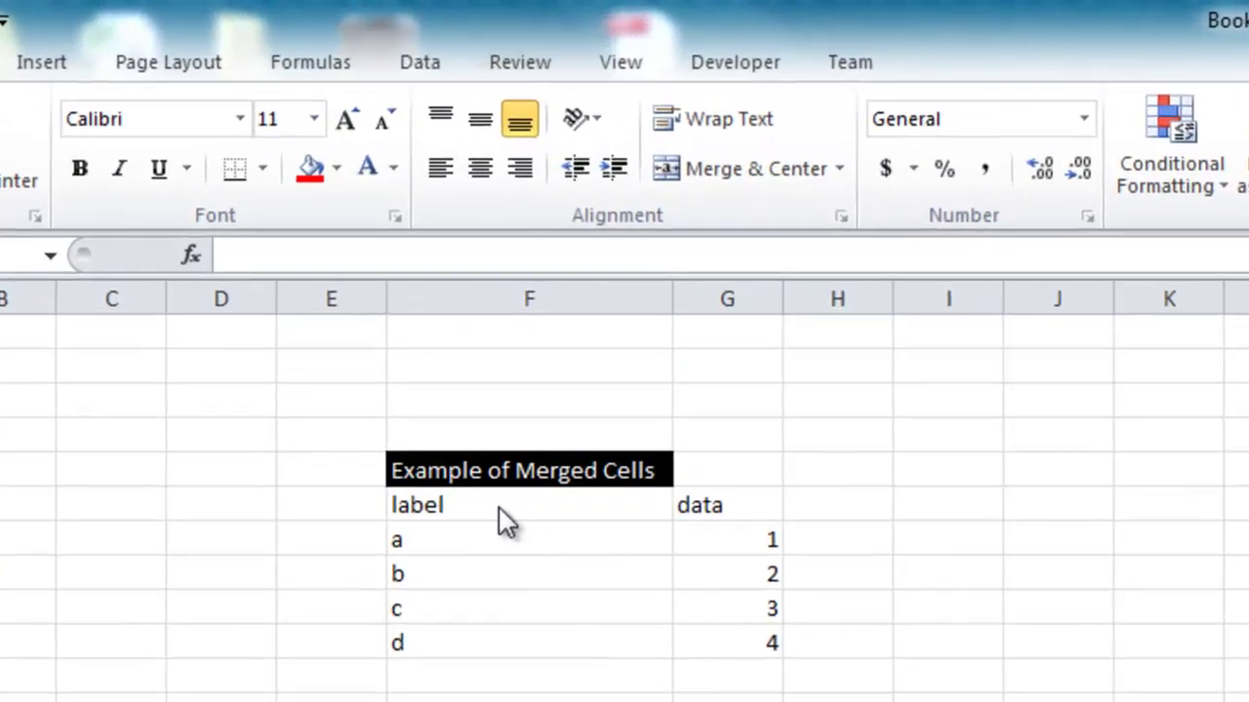
Step: Merge and center the "Example of Merged Cells" title across columns F and G above the label and data table
left_click(499, 507)
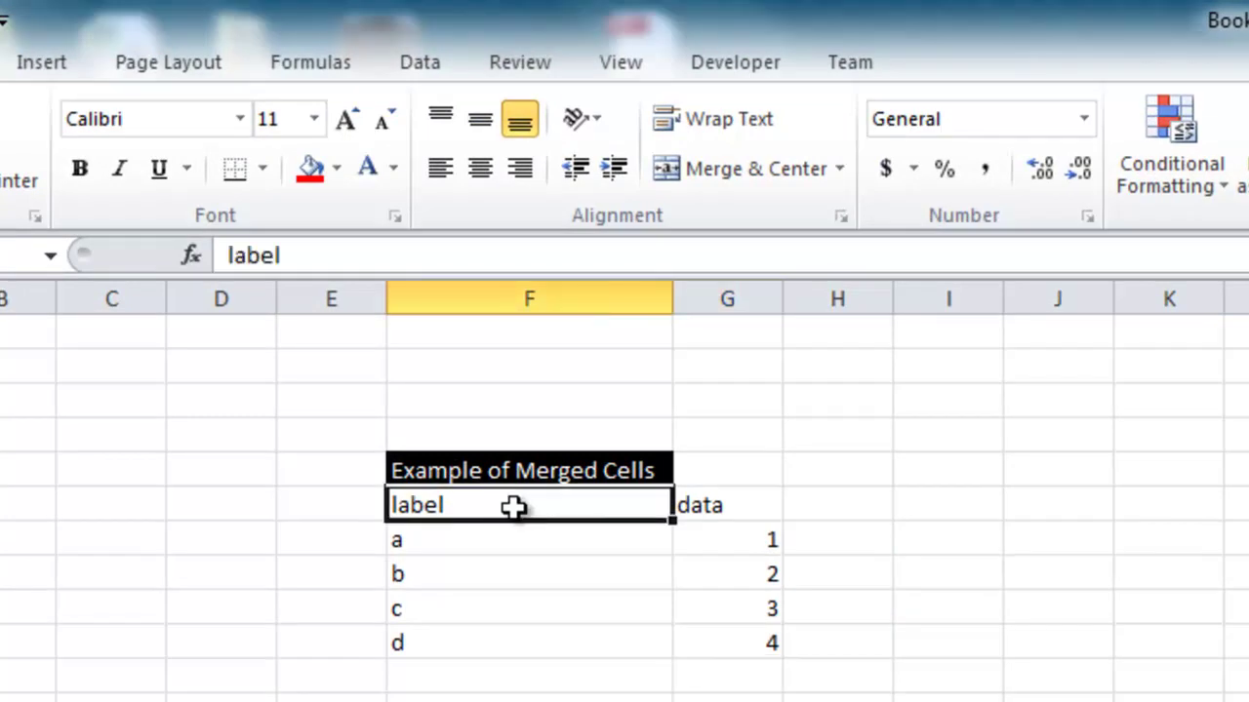
left_click(729, 505)
left_click(624, 476)
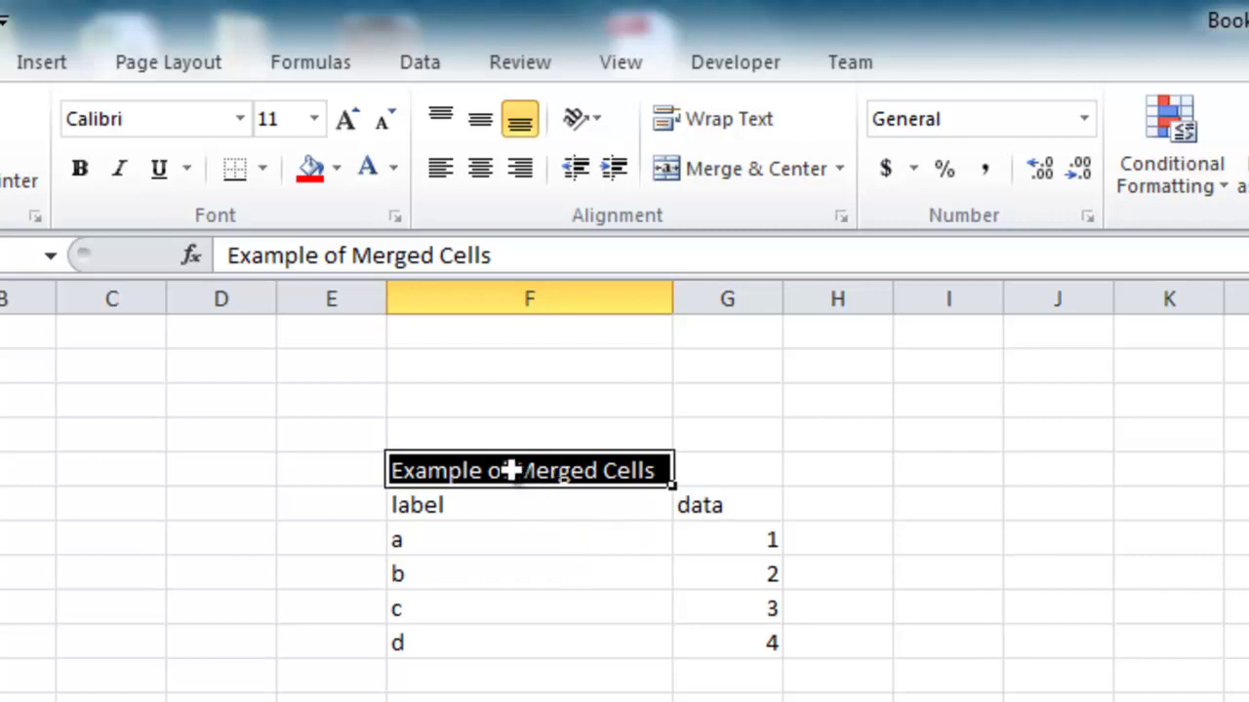
left_click_drag(511, 472, 707, 481)
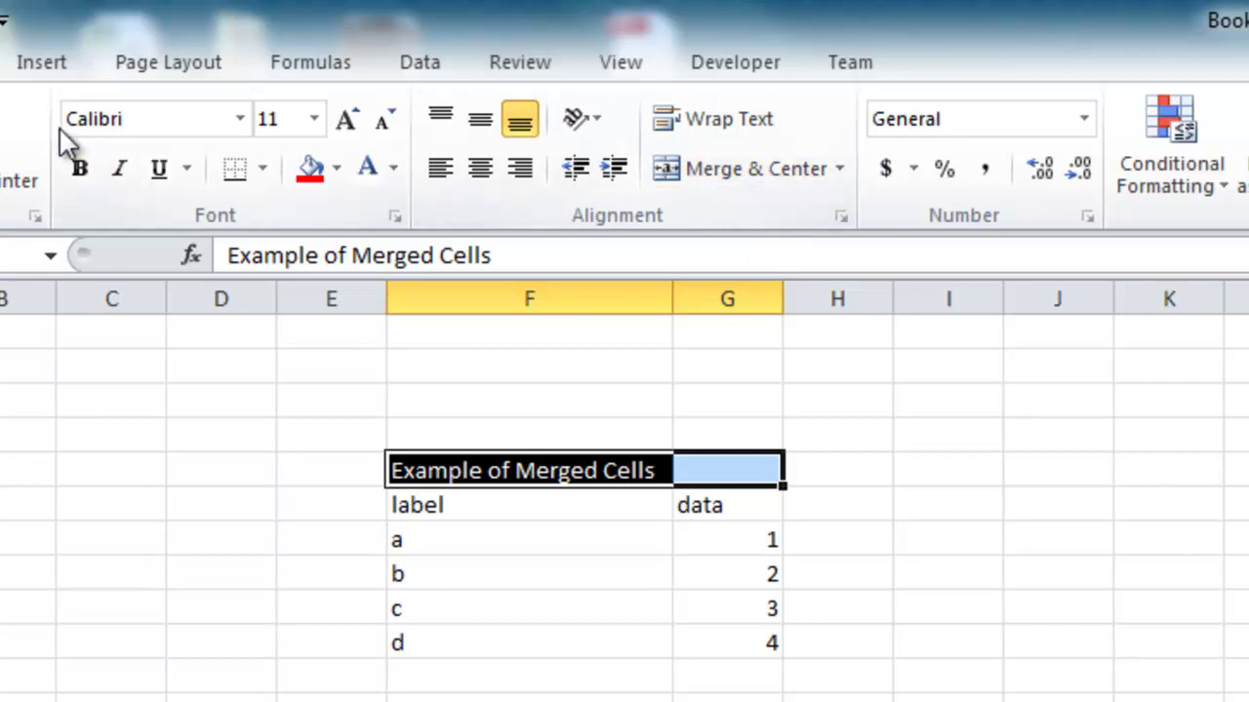
left_click(789, 159)
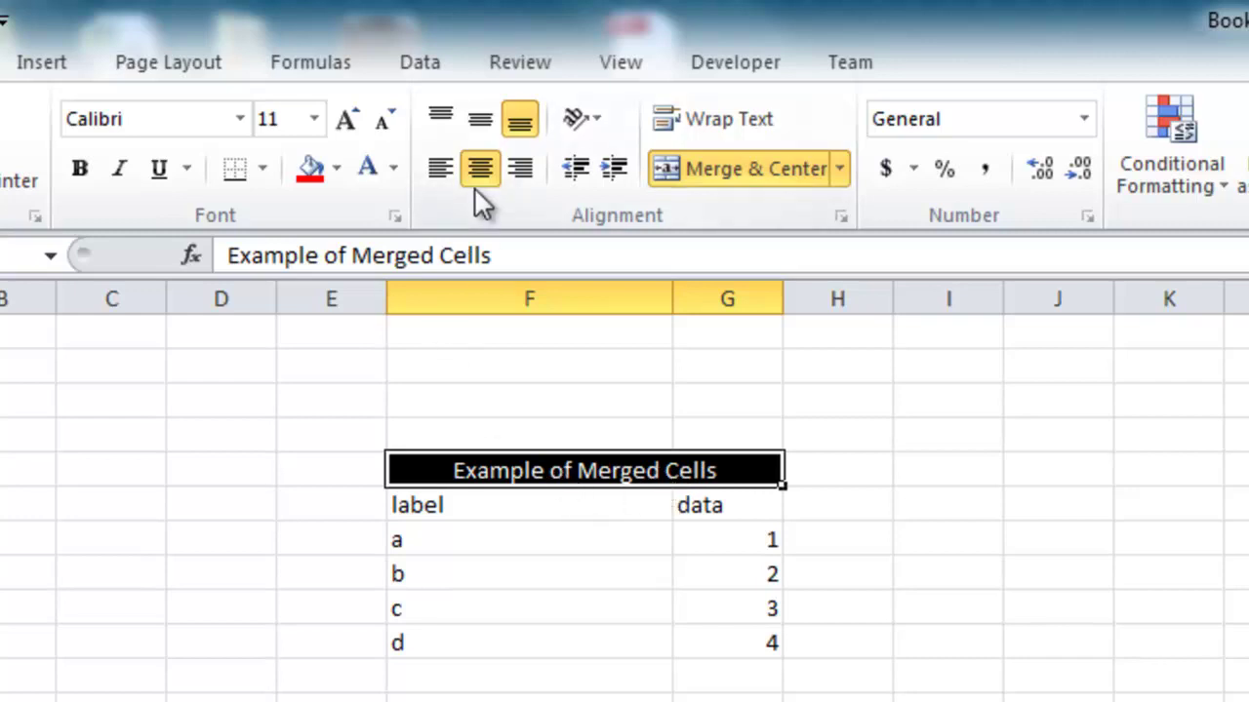
Step: Try left and right alignment on the merged title and return it to centered alignment
left_click(440, 171)
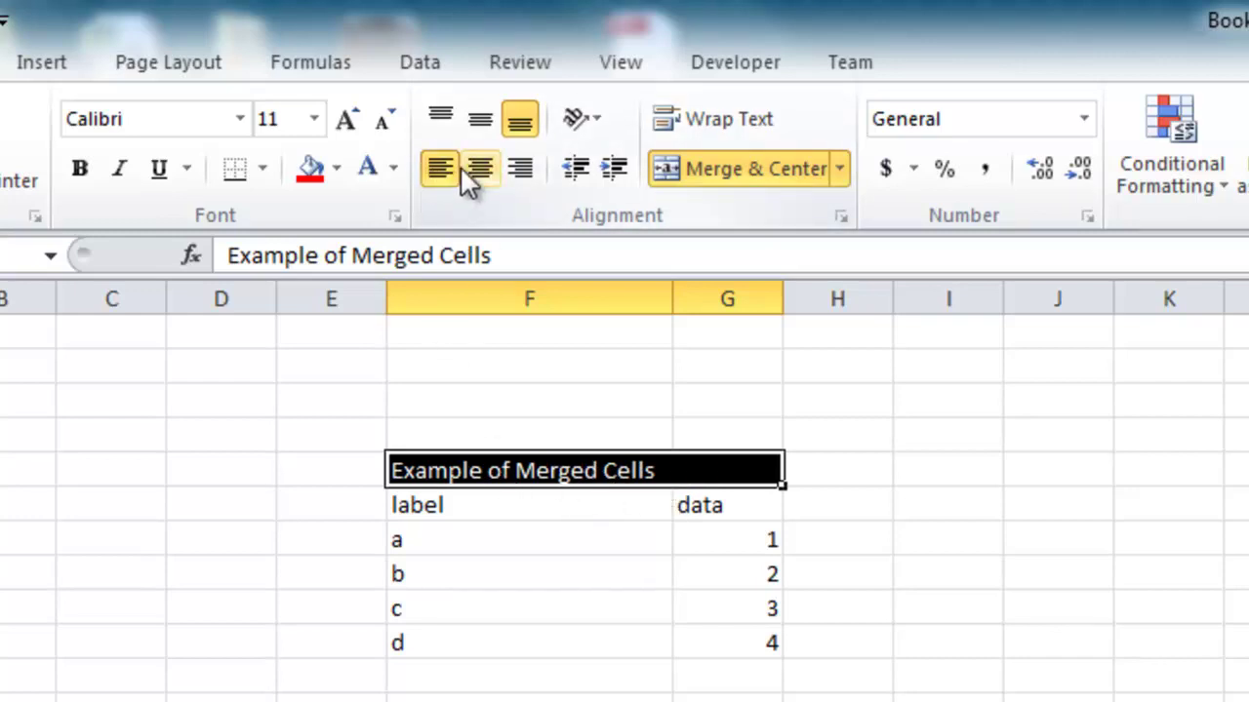
left_click(511, 169)
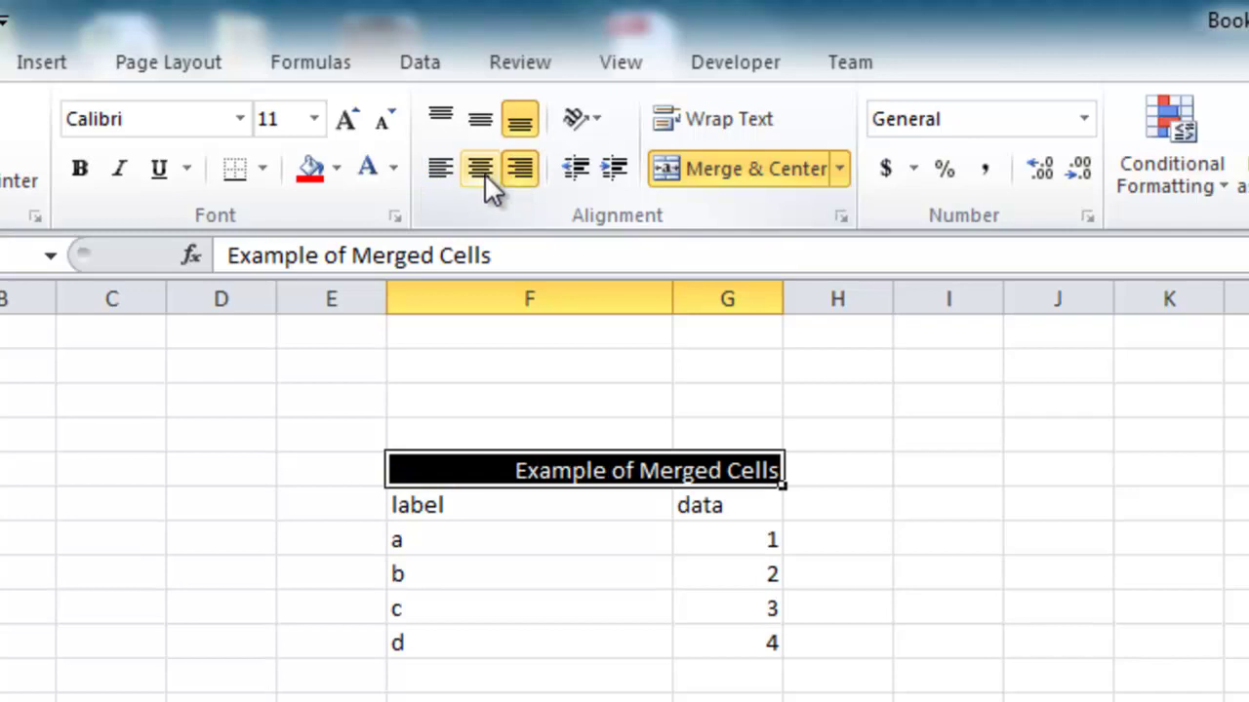
left_click(484, 172)
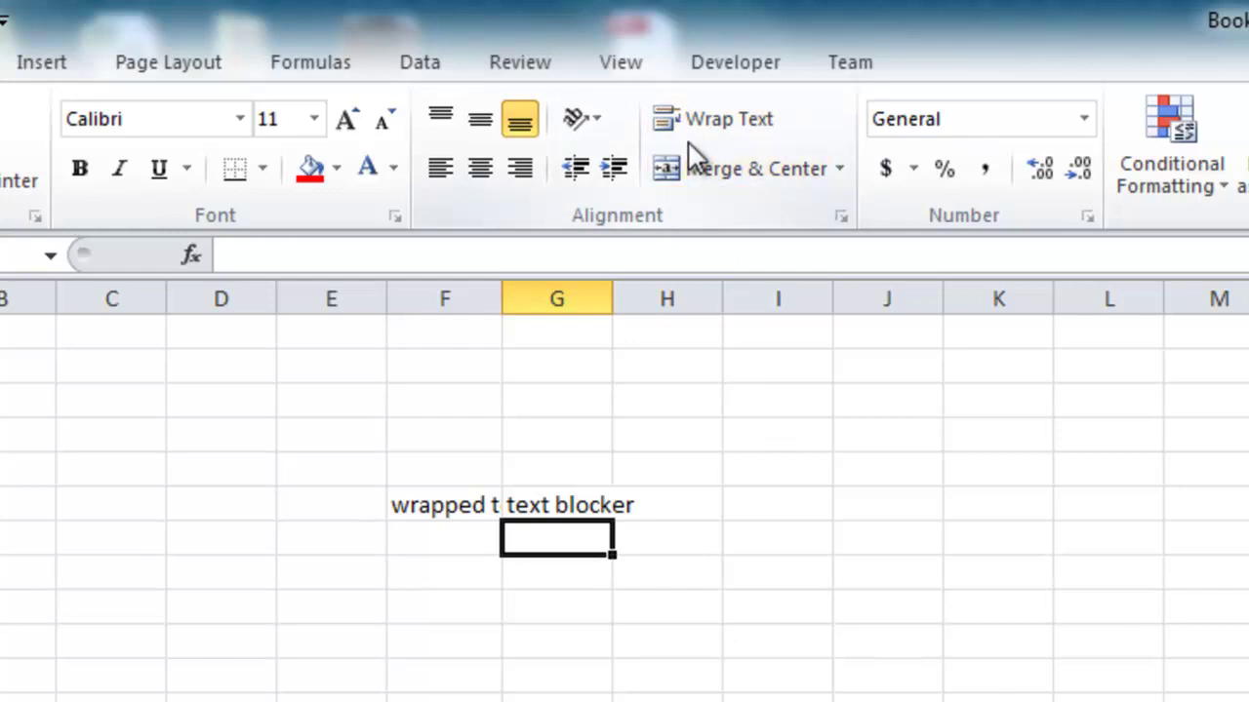
Step: Apply Wrap Text to the "wrapped text example" cell in column F
left_click(421, 509)
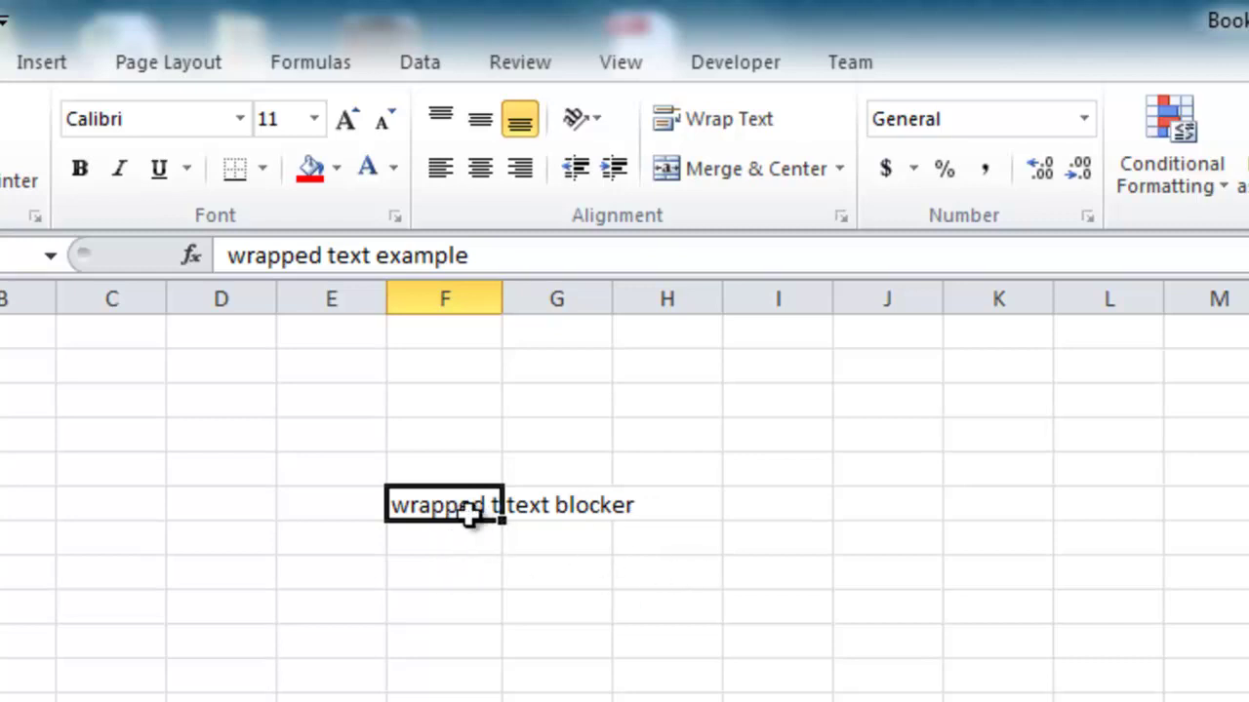
left_click(730, 124)
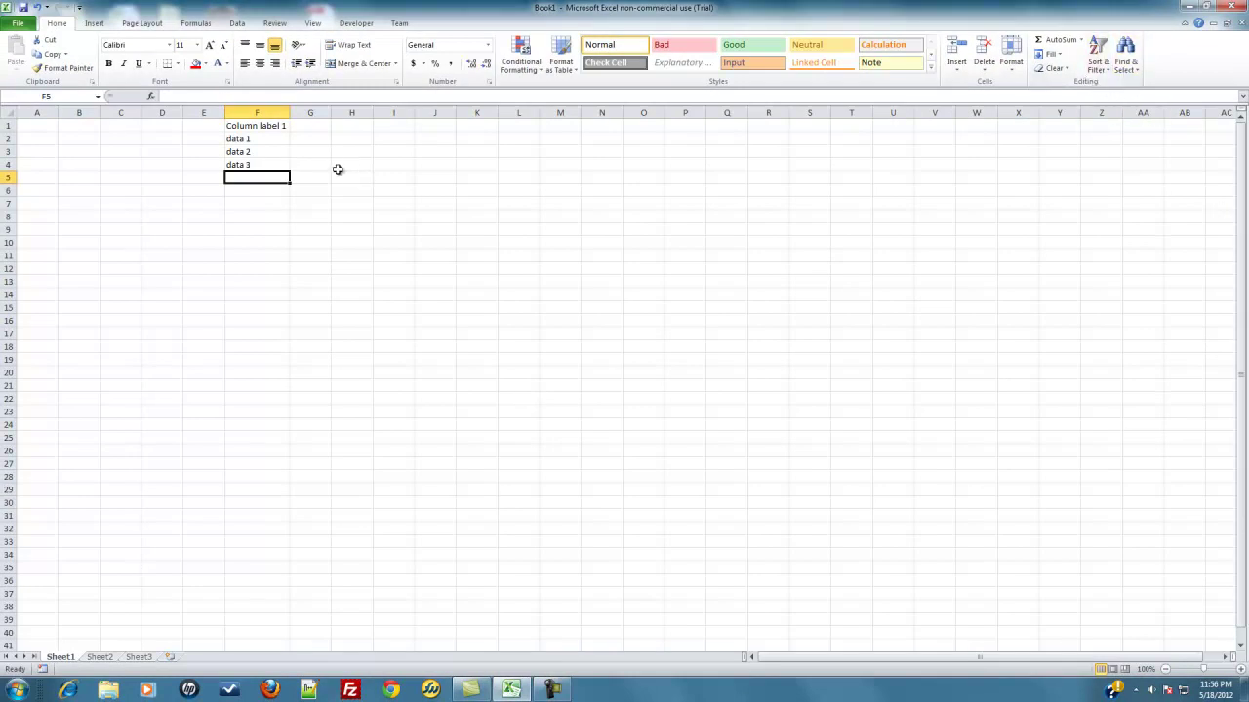
Step: Turn on filtering for the list headed "Column label 1" in F1 and widen column F to fit the full heading
left_click(234, 24)
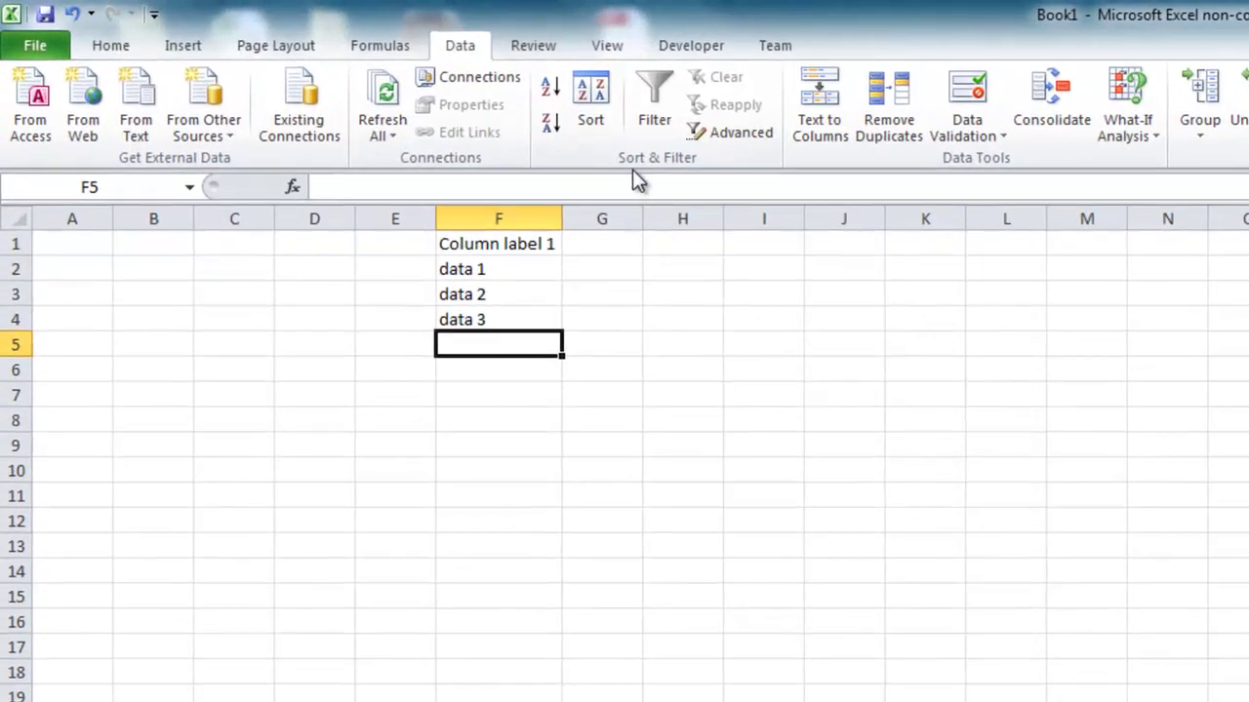
left_click(494, 250)
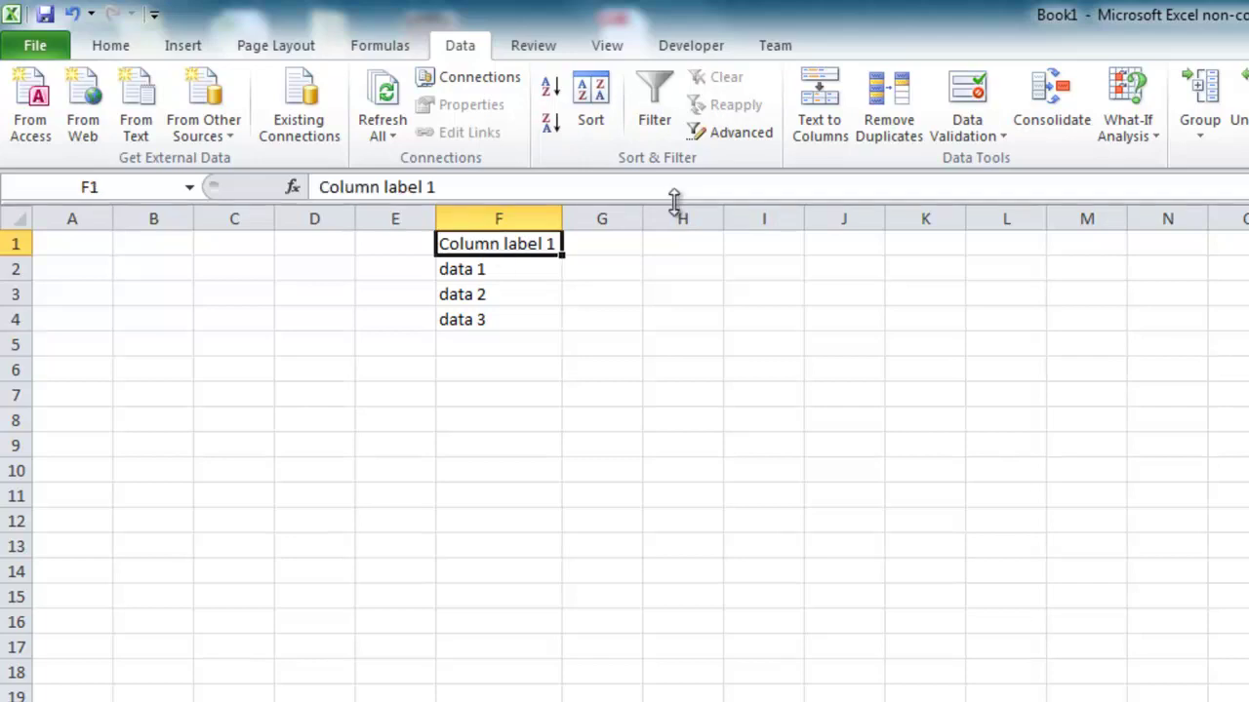
left_click(666, 134)
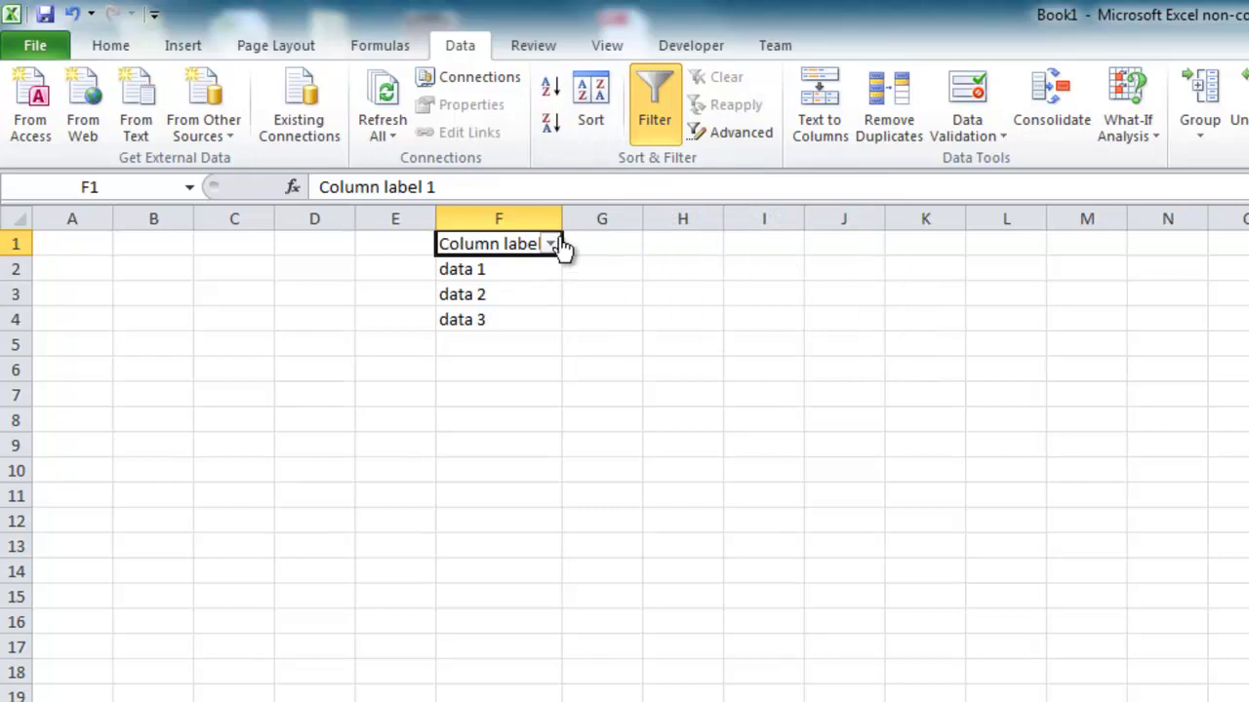
left_click_drag(563, 217, 599, 219)
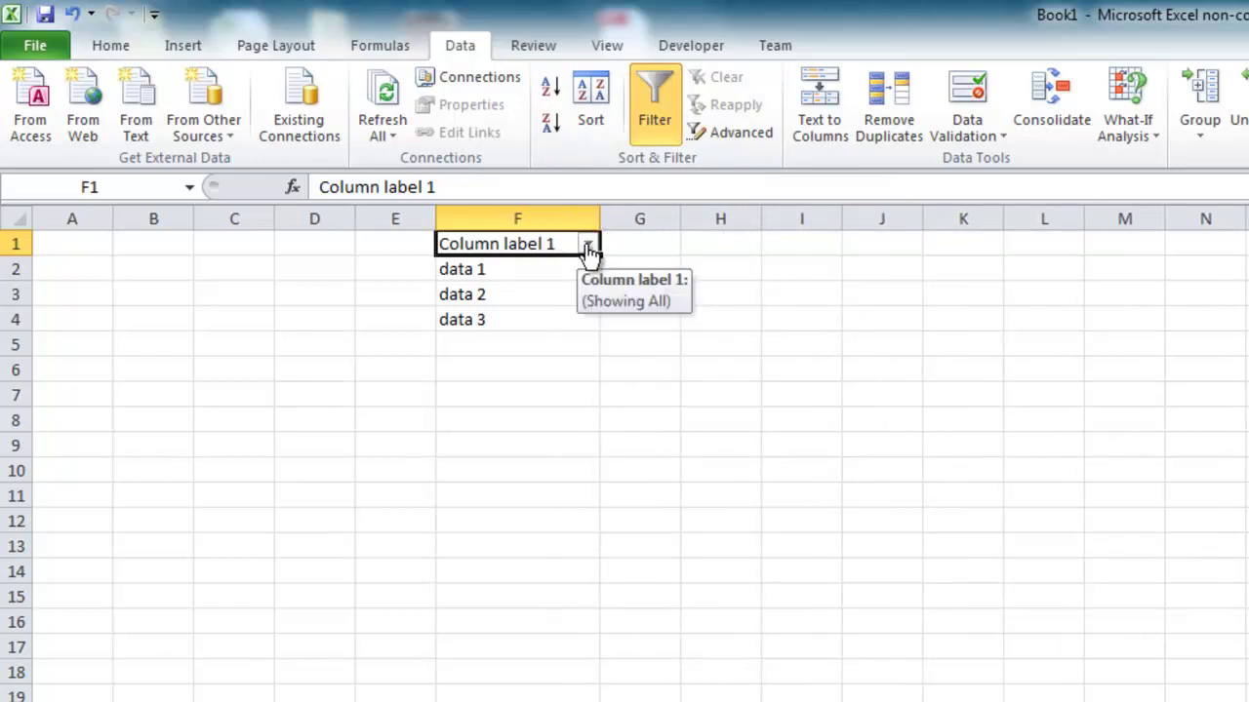
Step: Filter the "Column label 1" list to exclude the data 2 entry
left_click(589, 247)
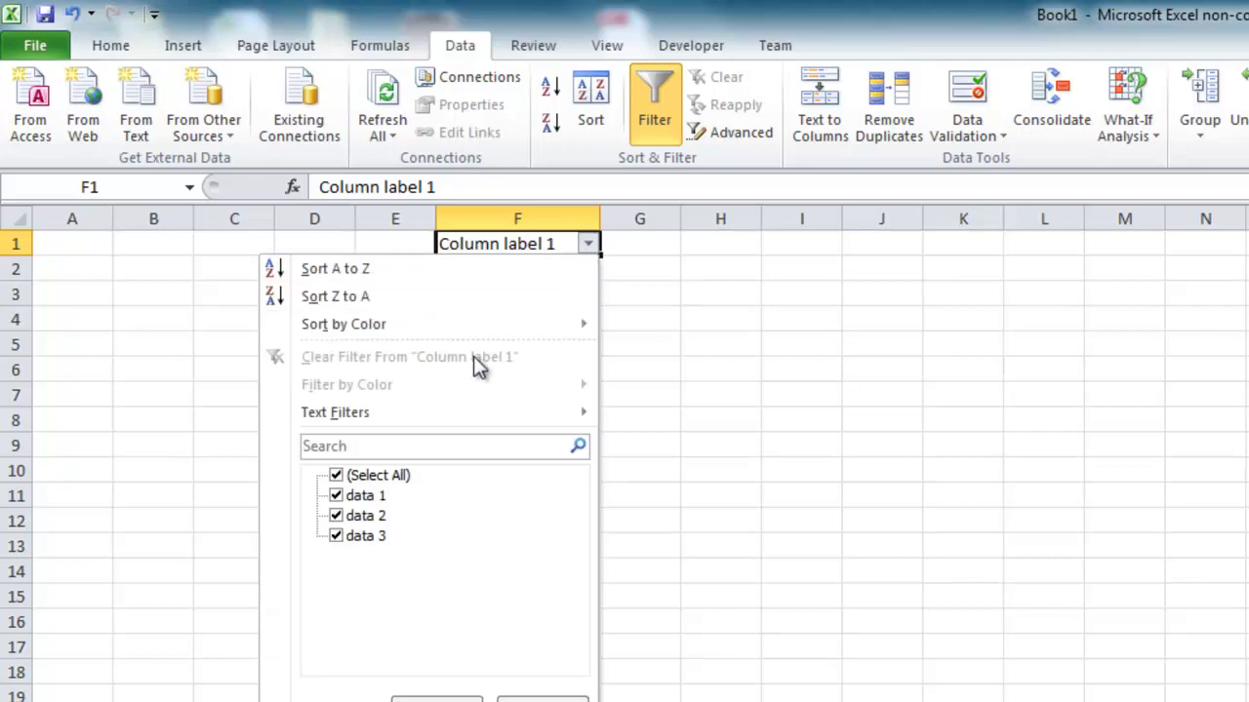
mouse_move(457, 337)
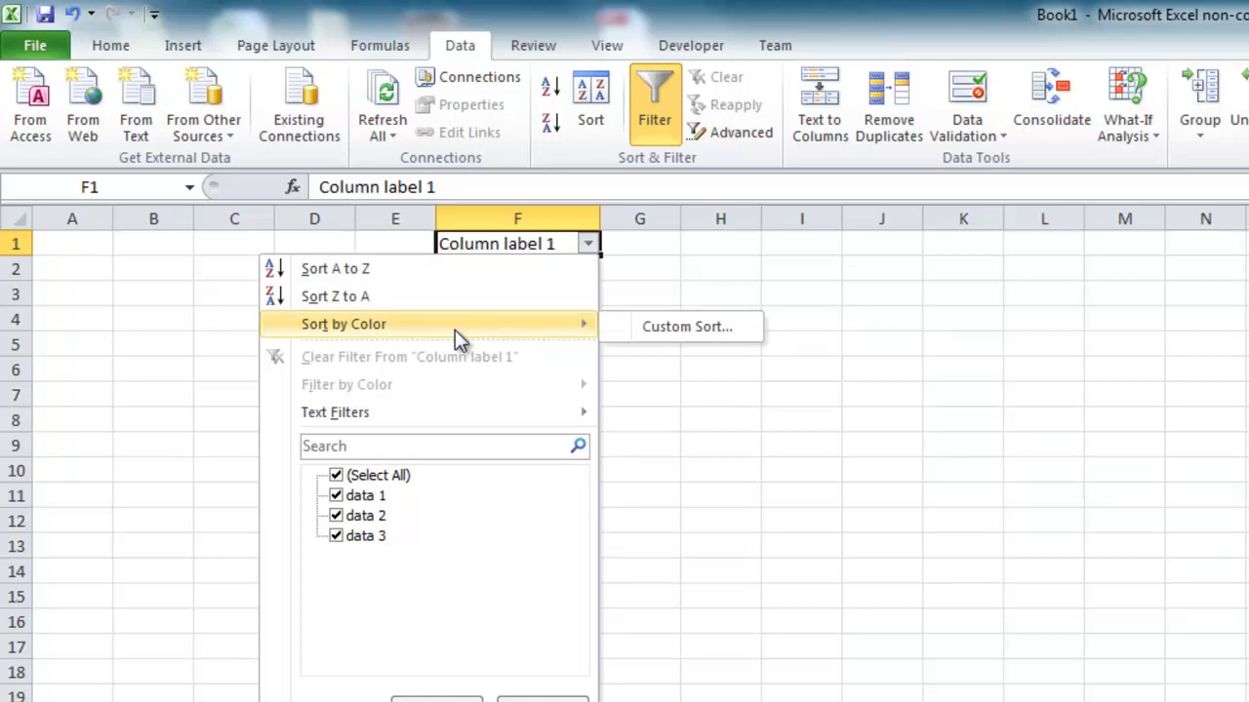
mouse_move(470, 416)
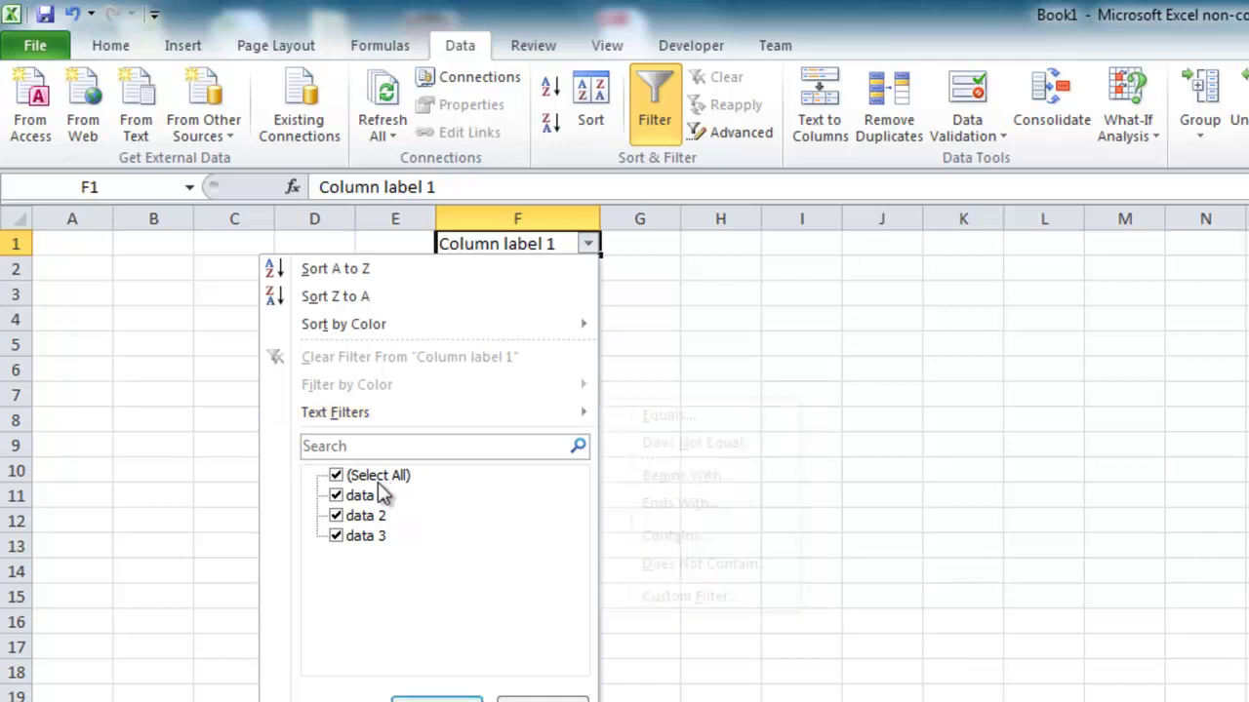
left_click(336, 516)
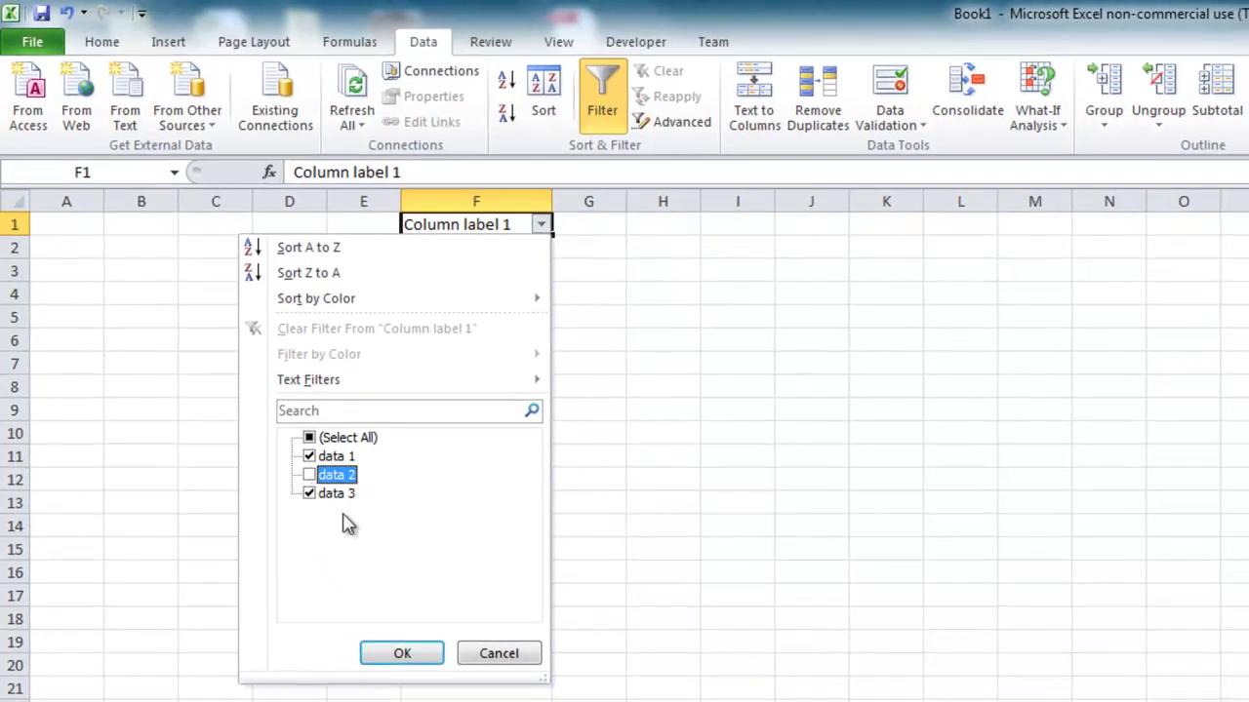
left_click(395, 671)
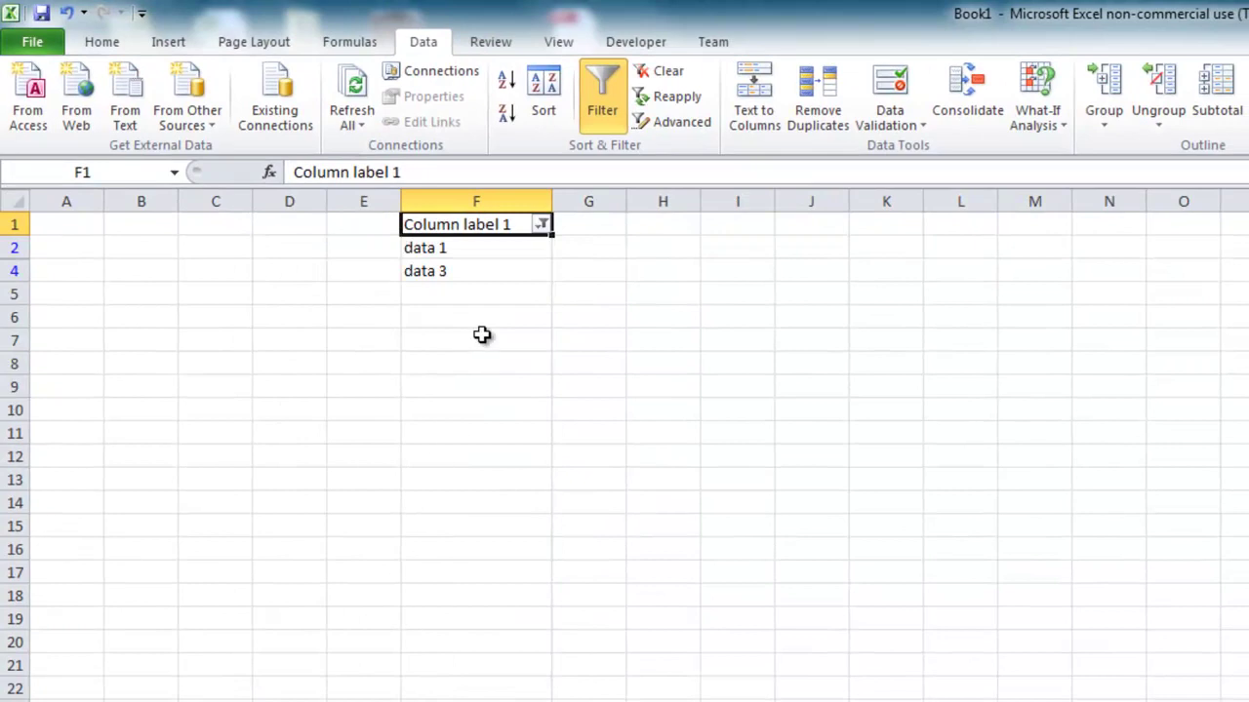
Step: Restore all entries in the "Column label 1" list by selecting every value in its filter
left_click(495, 254)
left_click(495, 275)
left_click(546, 226)
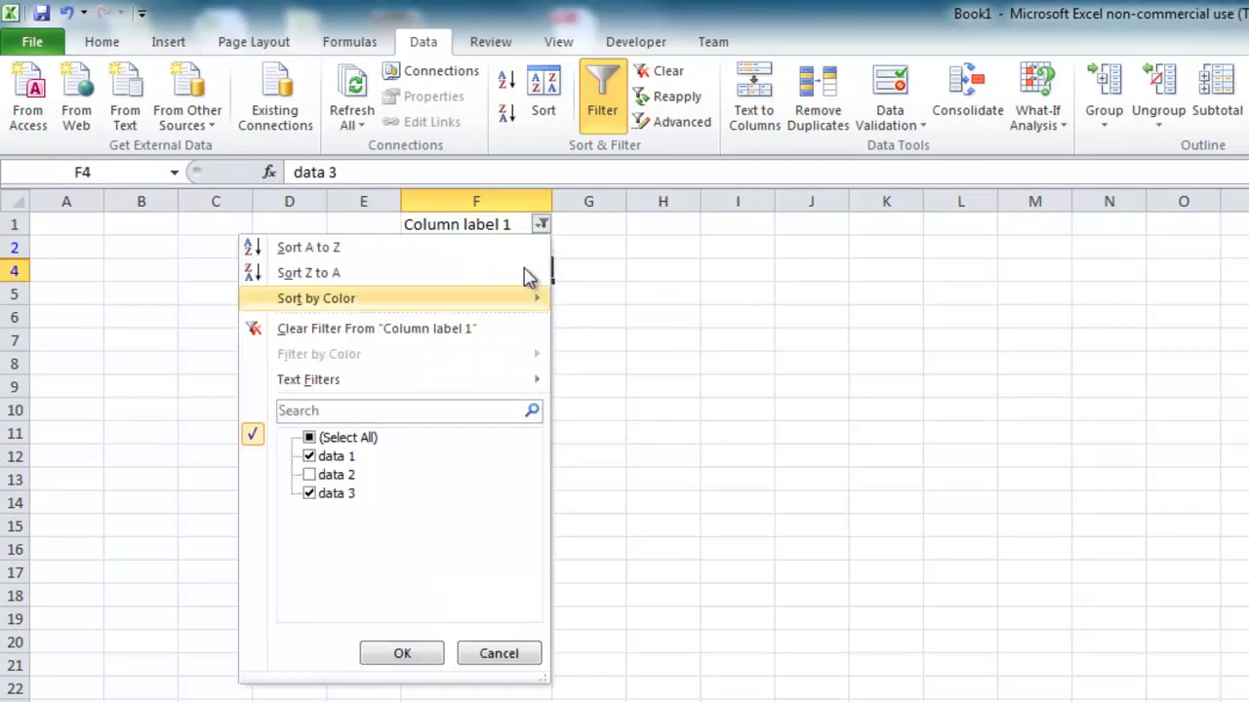
left_click(349, 437)
left_click(388, 651)
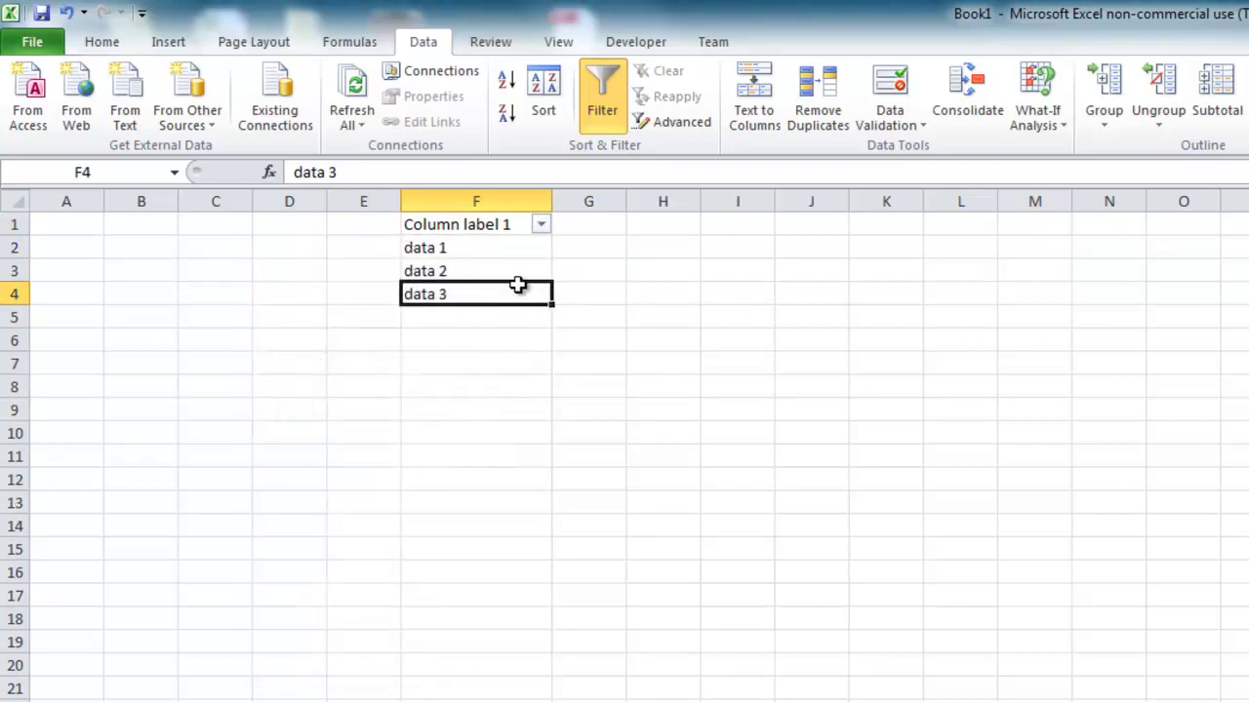
Step: Use Advanced Filter to copy the list $F$1:$F$4 to another location, $G$1:$G$4, without a criteria range
left_click(427, 324)
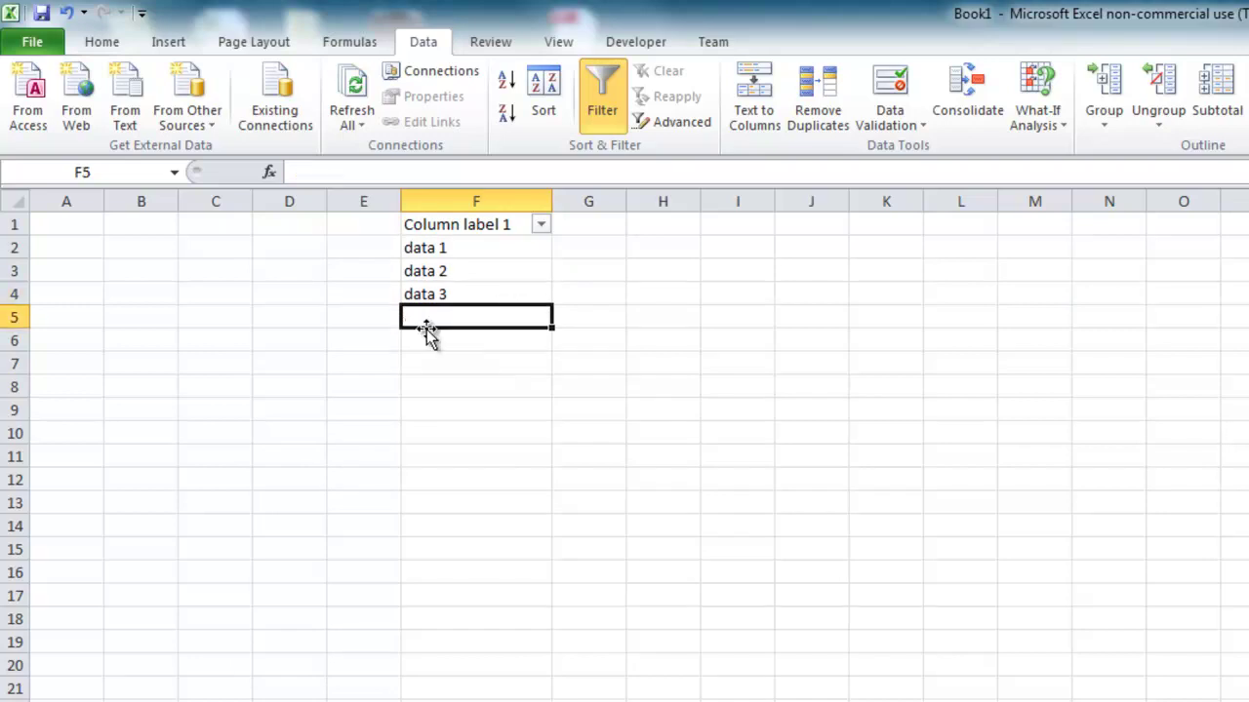
left_click(681, 127)
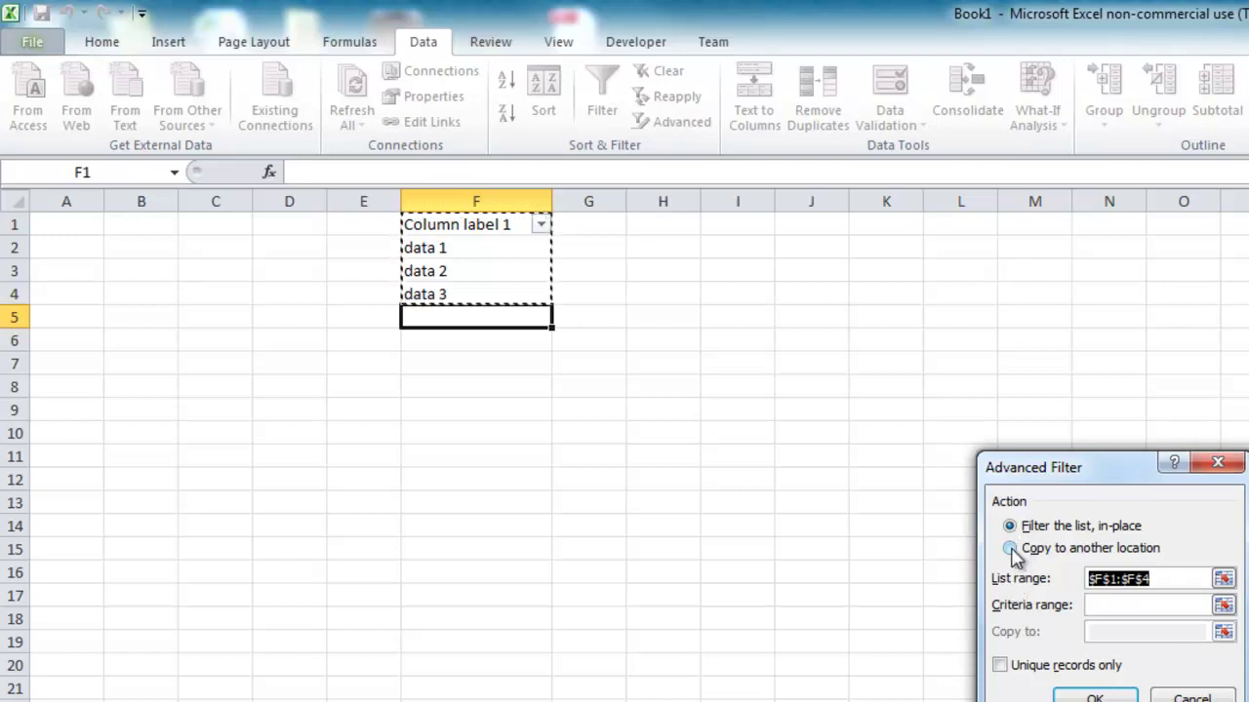
left_click(1010, 549)
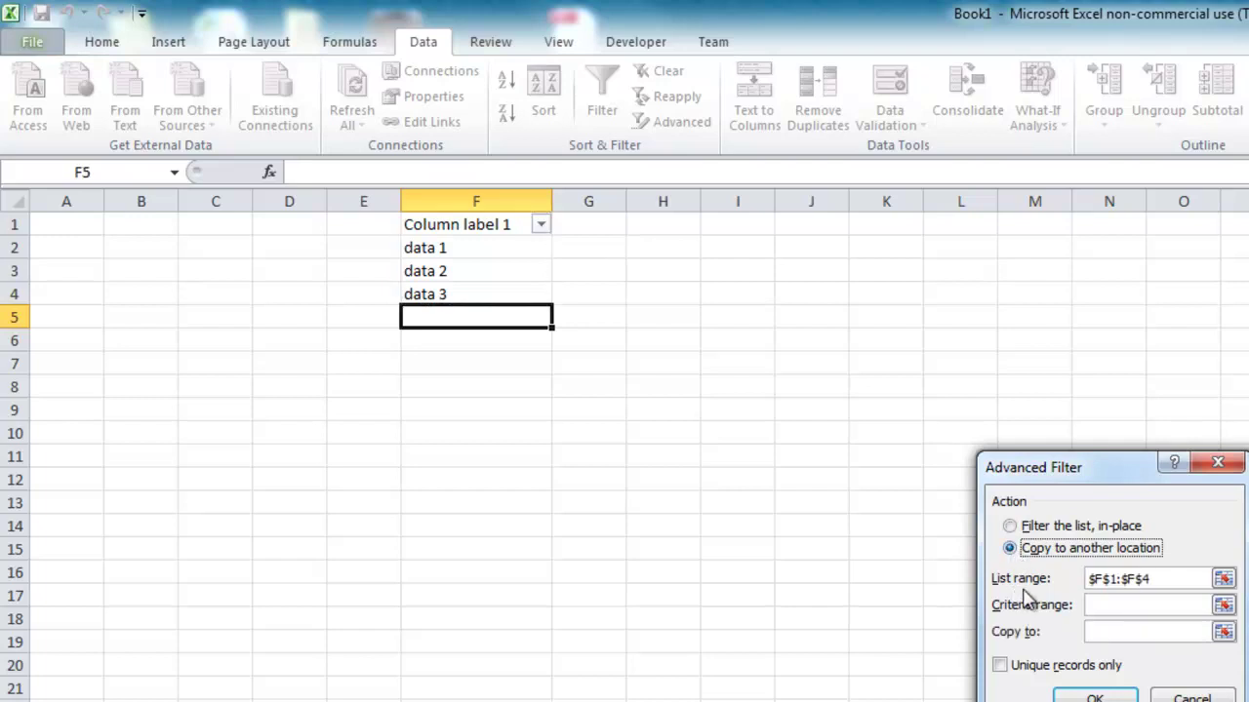
left_click(1141, 605)
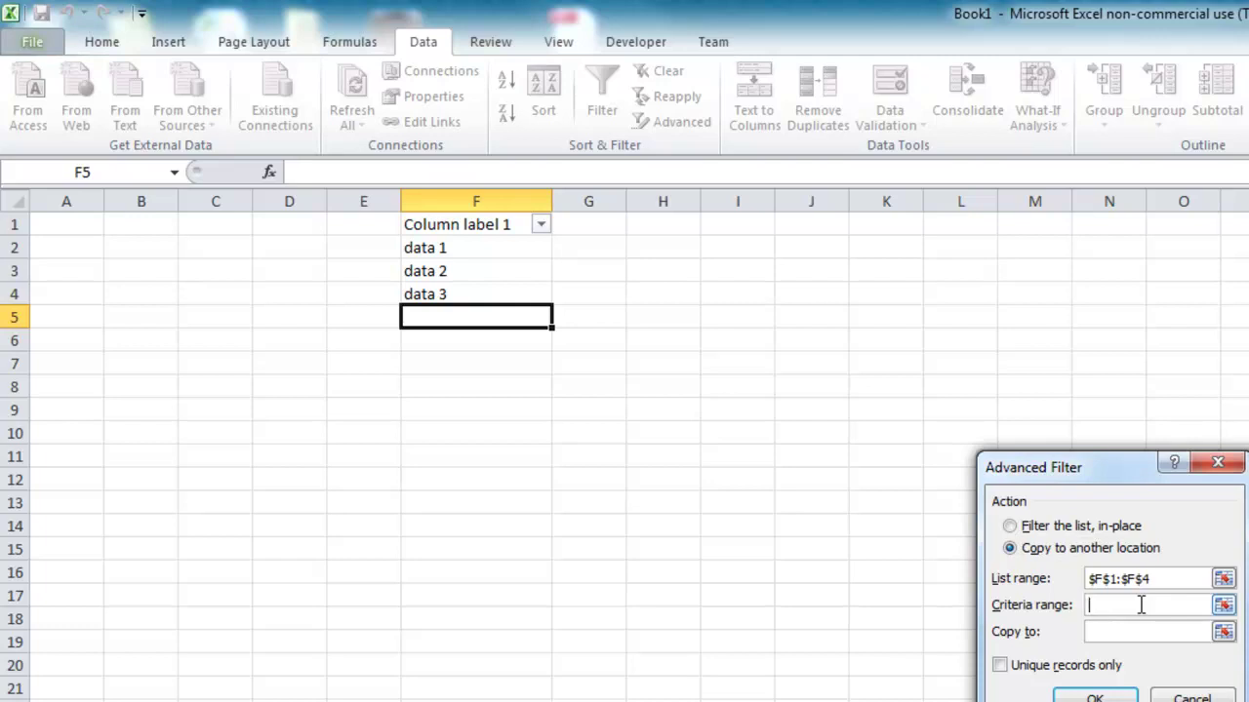
key("Tab")
type("G$1")
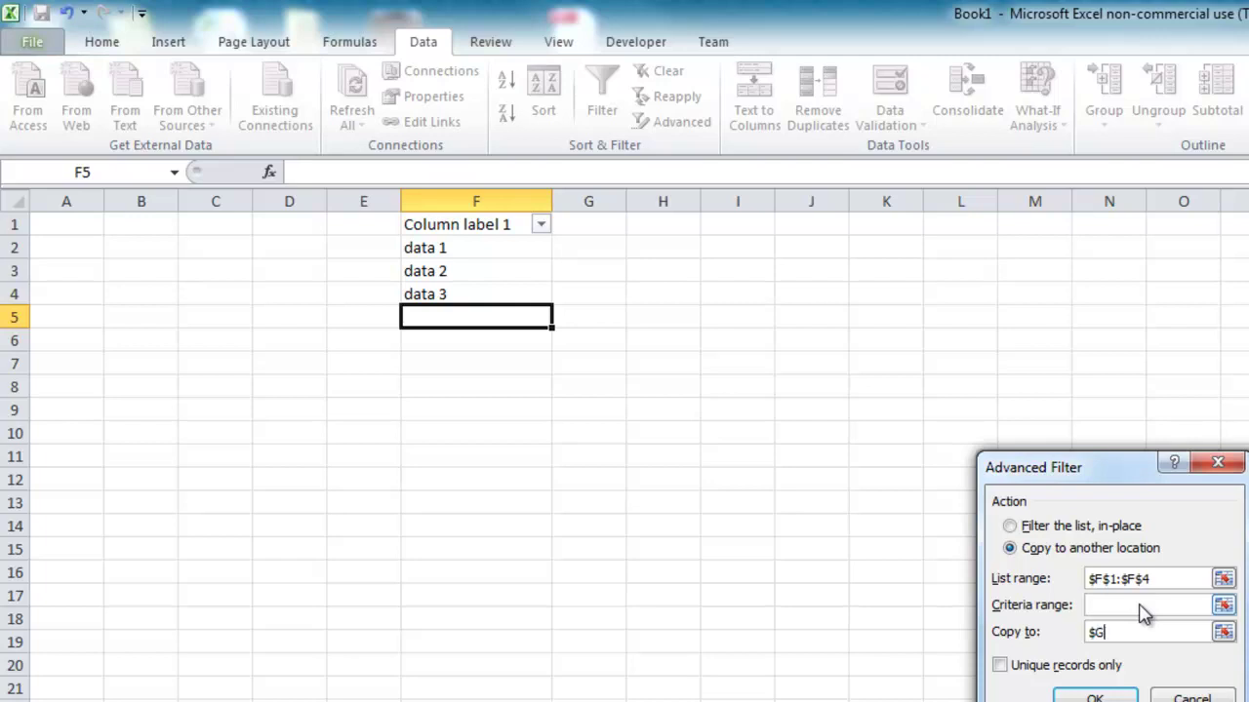
type(":$G$4")
left_click(1105, 694)
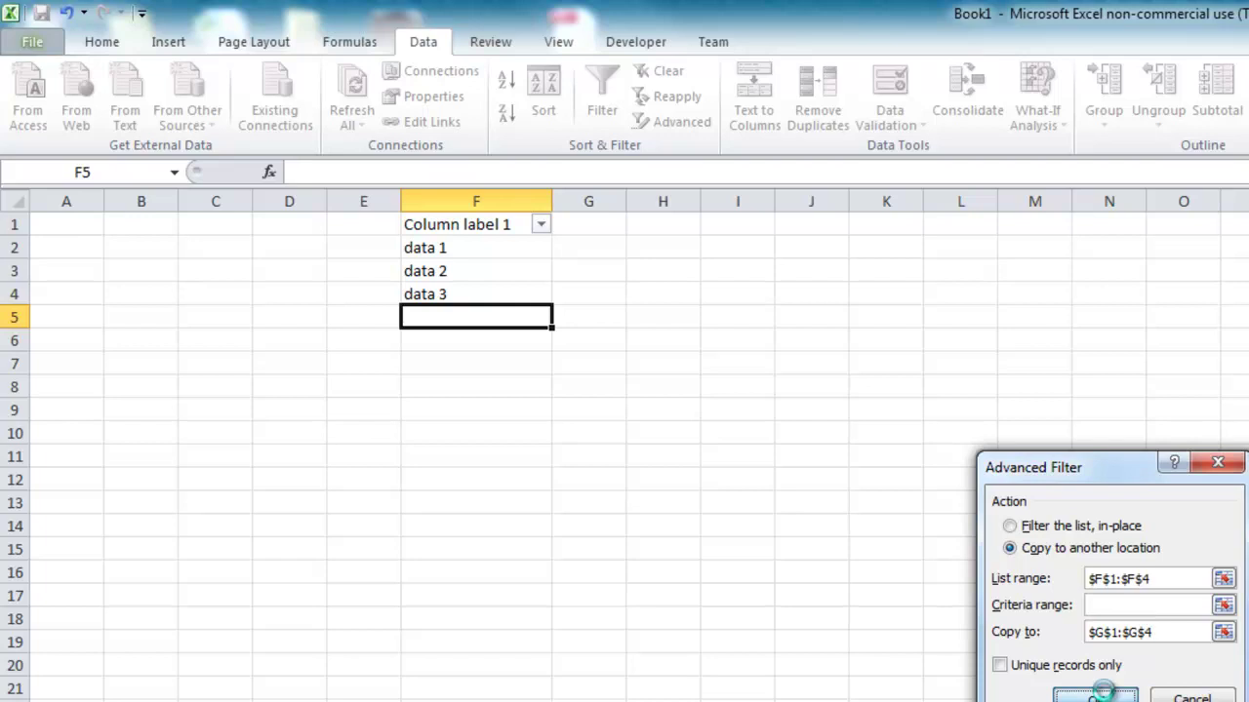
left_click_drag(602, 226, 619, 284)
Step: Change the last entry of the original list, cell F4, to "data 2"
left_click(449, 222)
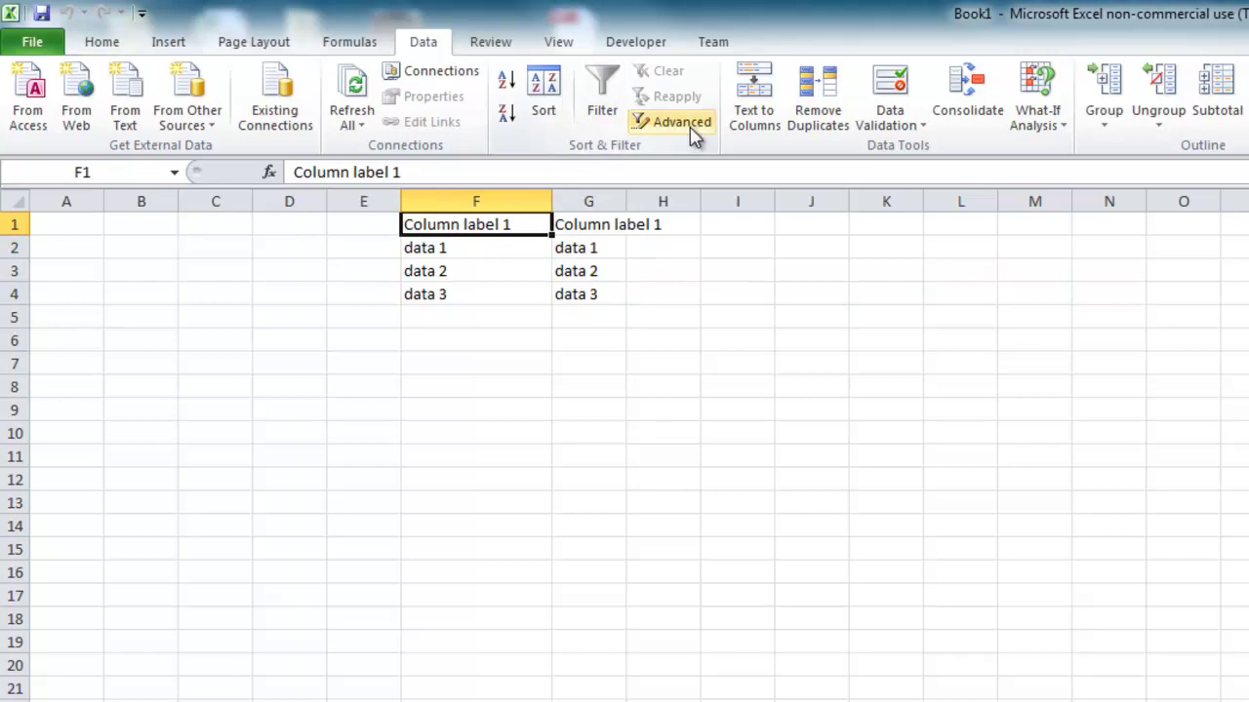
left_click(478, 293)
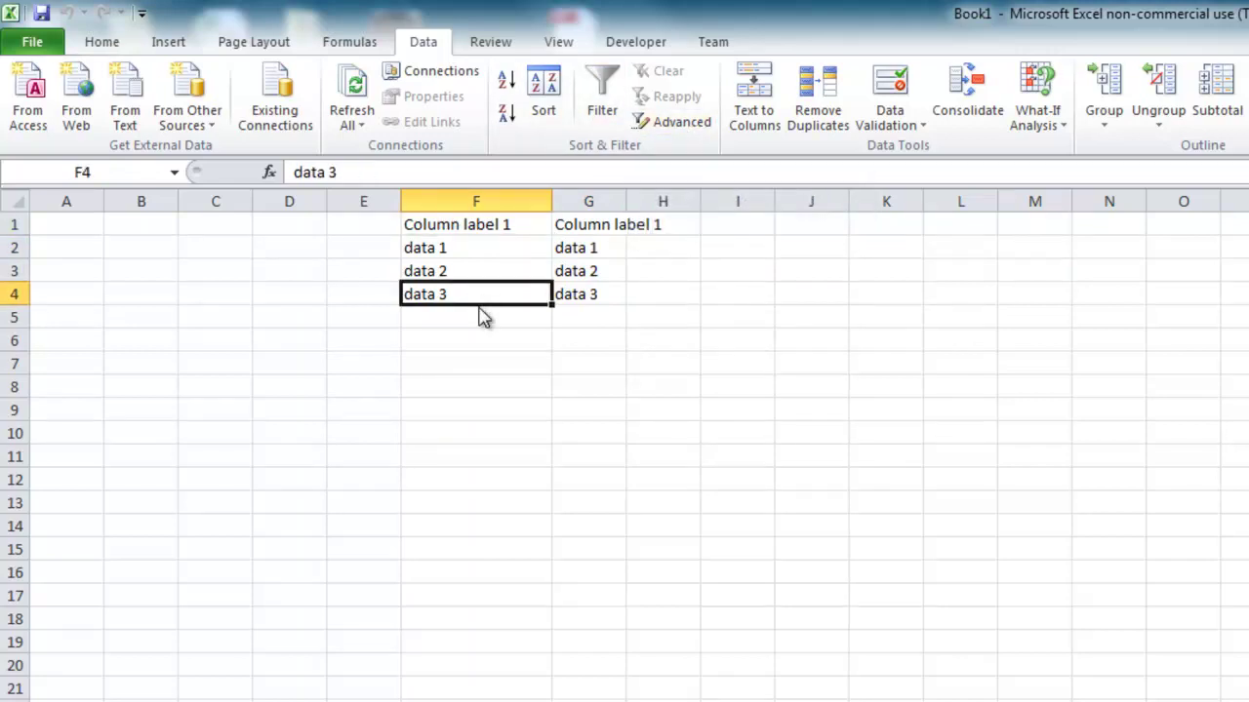
double_click(475, 293)
key("BackSpace")
type("2")
left_click(484, 346)
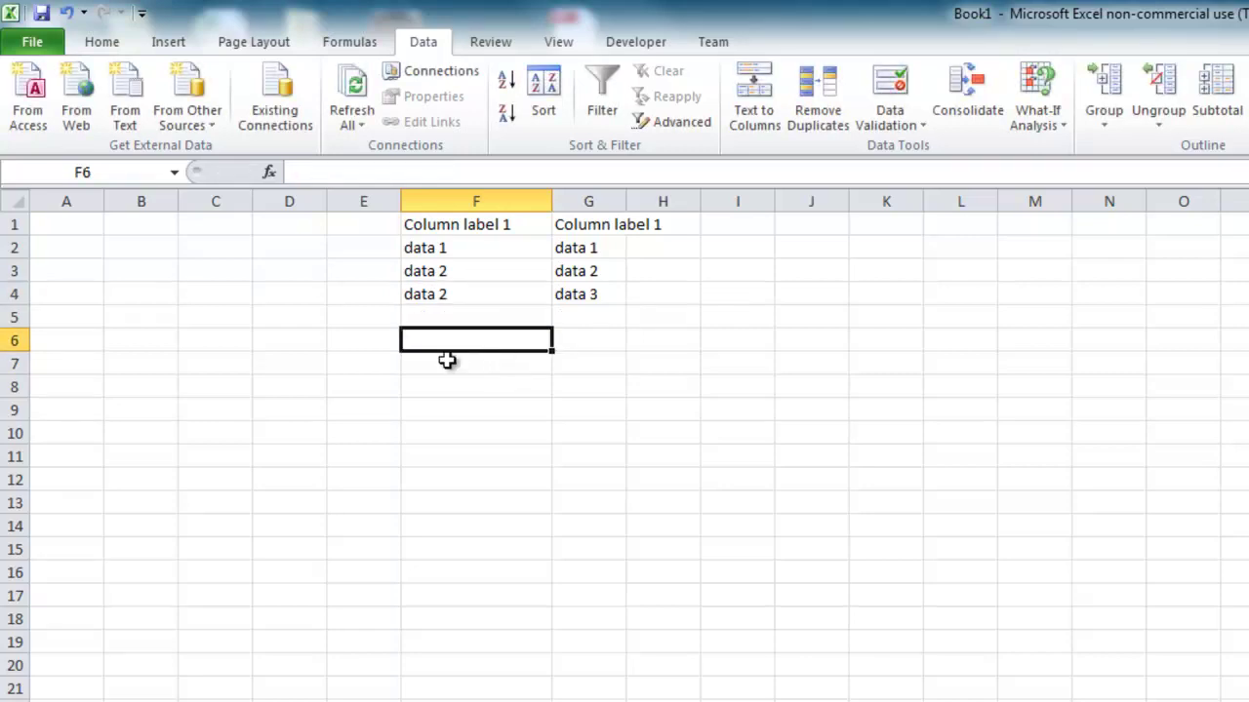
Step: Apply an in-place Advanced Filter to the list $F$1:$F$4 with unique records only
left_click(458, 223)
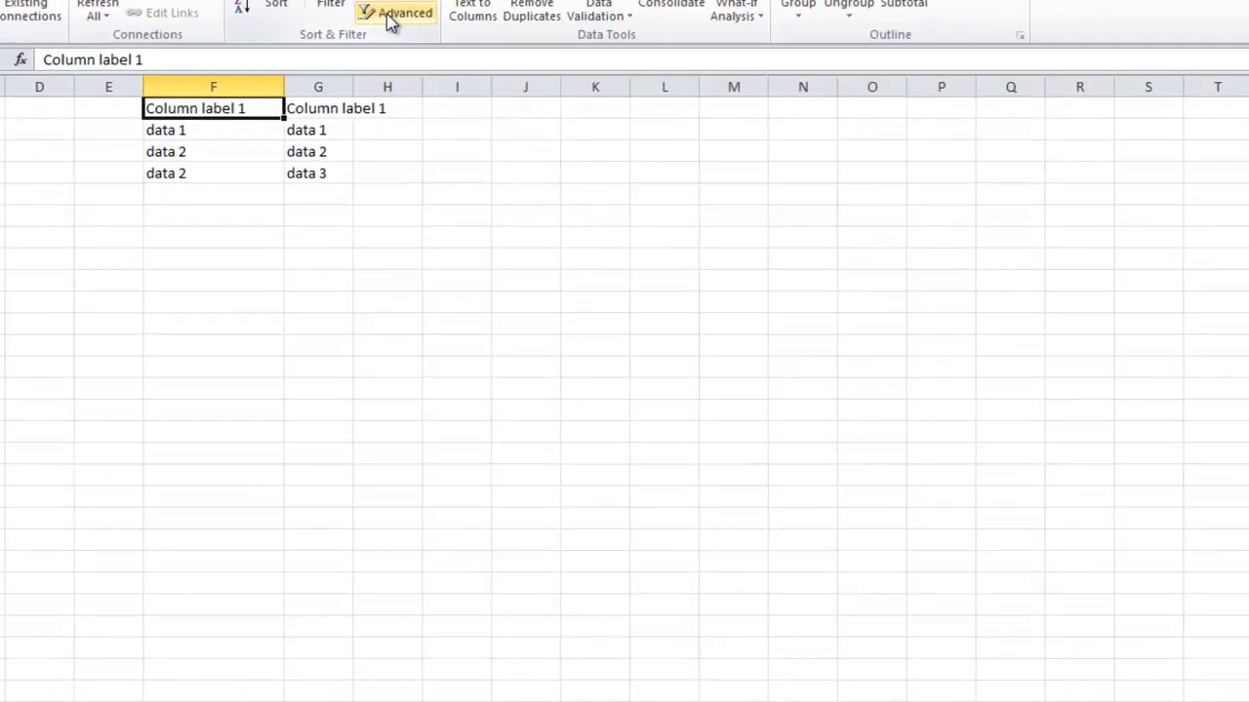
left_click(639, 116)
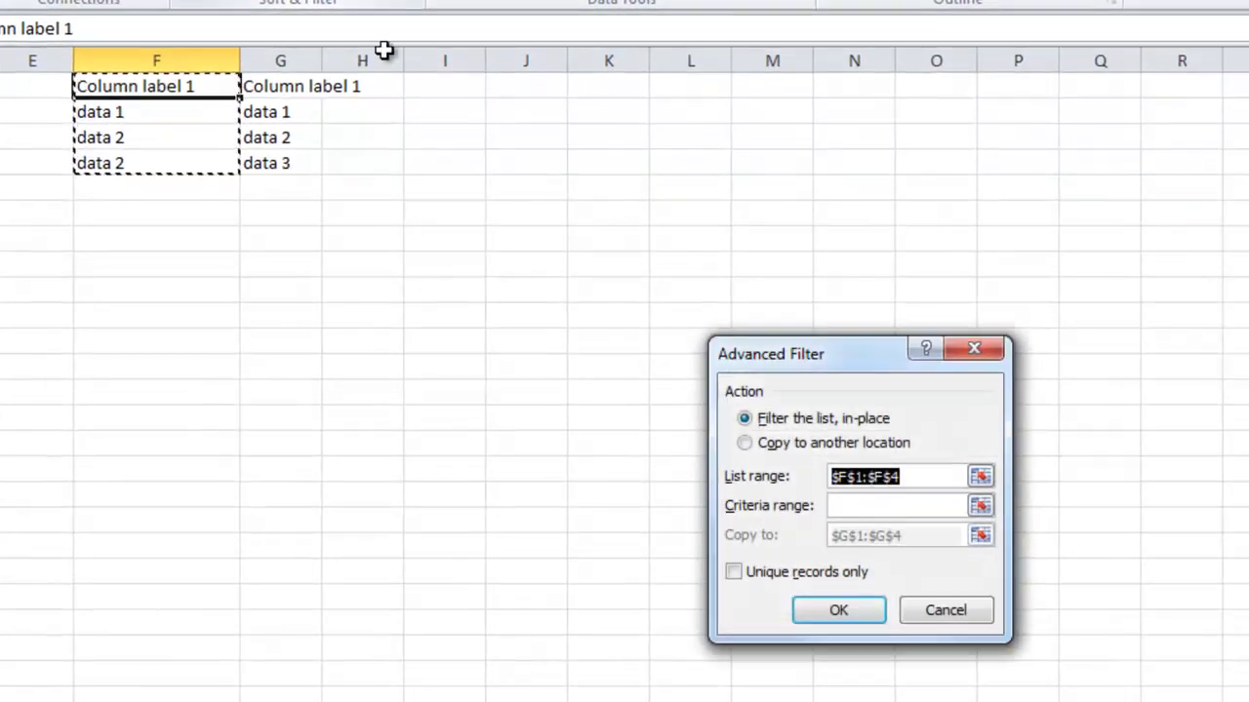
left_click(731, 575)
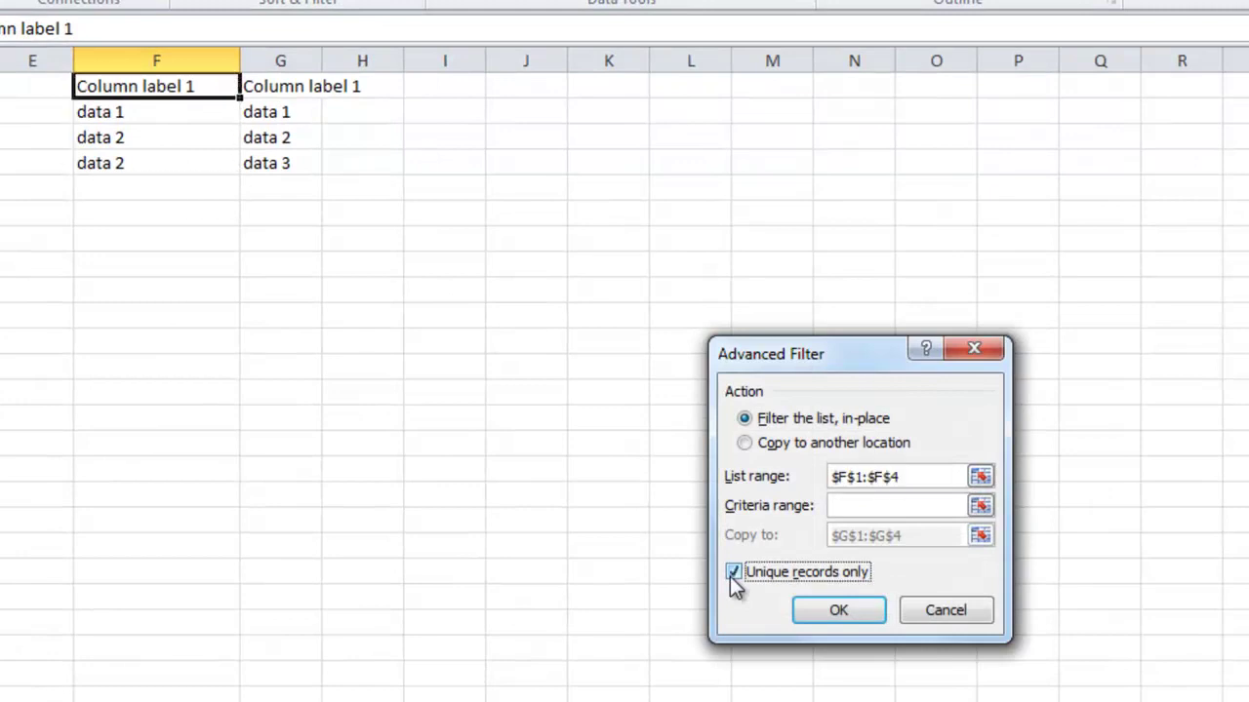
left_click(816, 618)
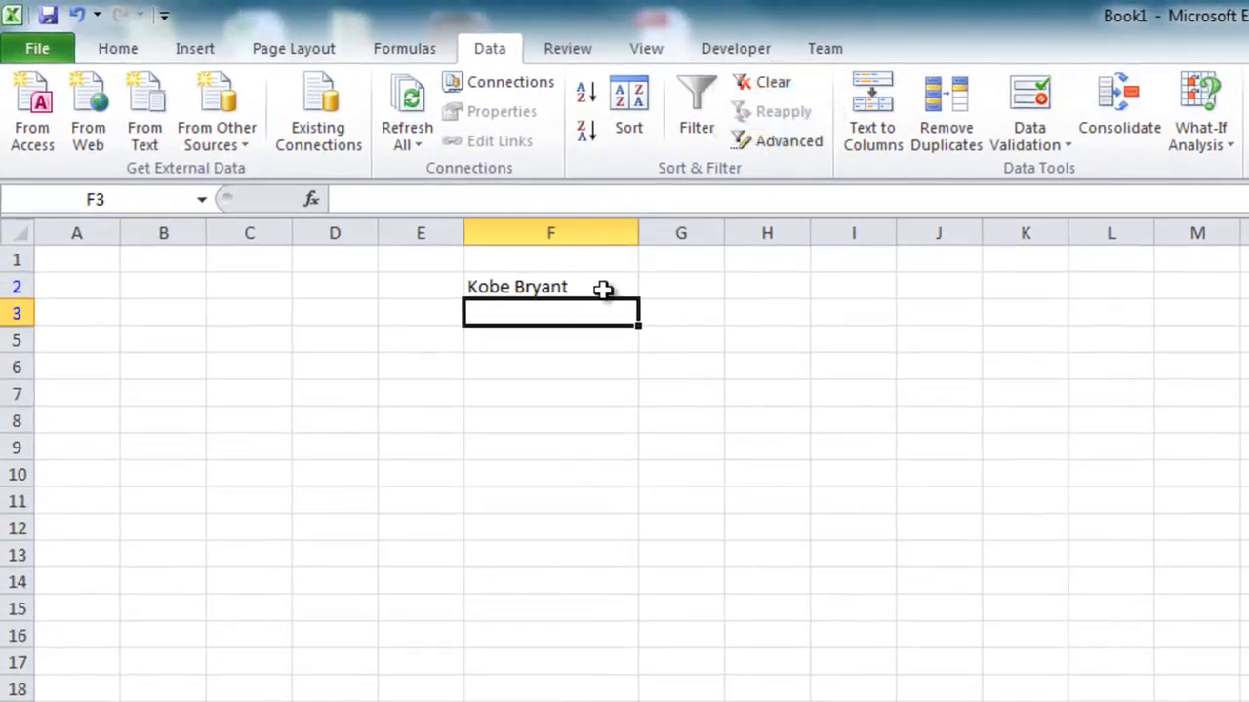
Step: Split the full name in cell F2 into separate columns with Text to Columns, using the Delimited type and adding Space as a delimiter
left_click(600, 288)
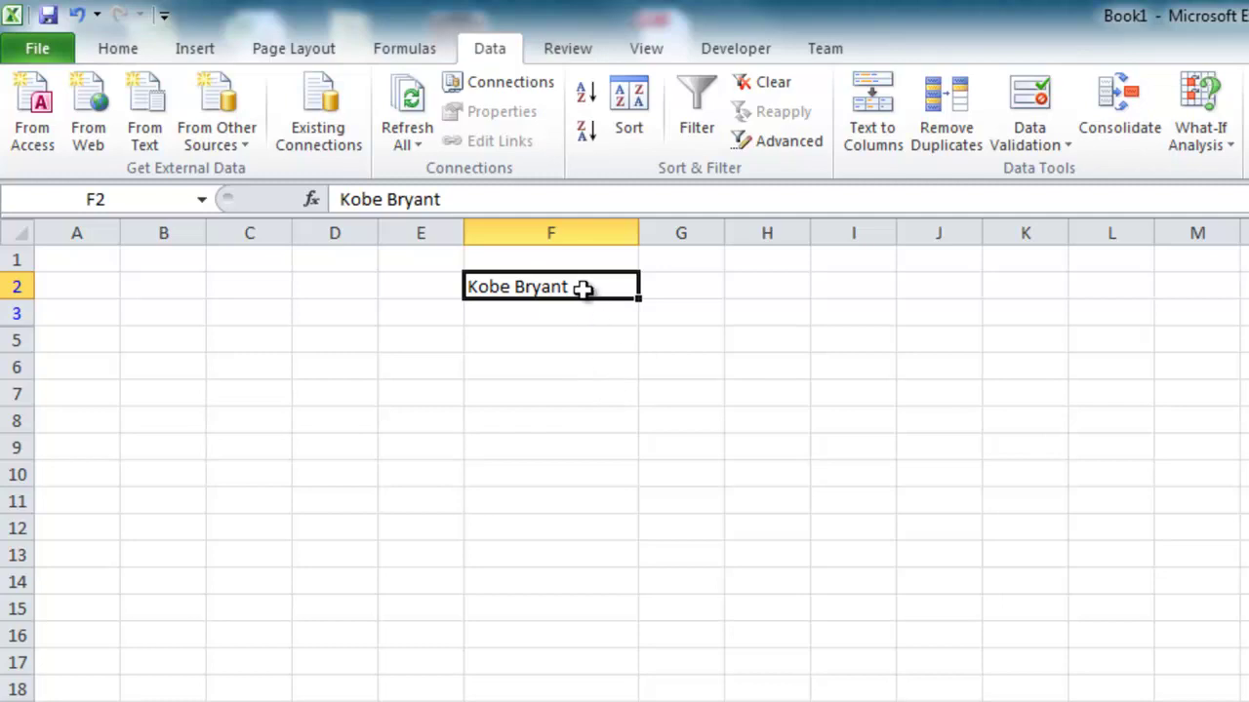
left_click_drag(631, 286, 605, 579)
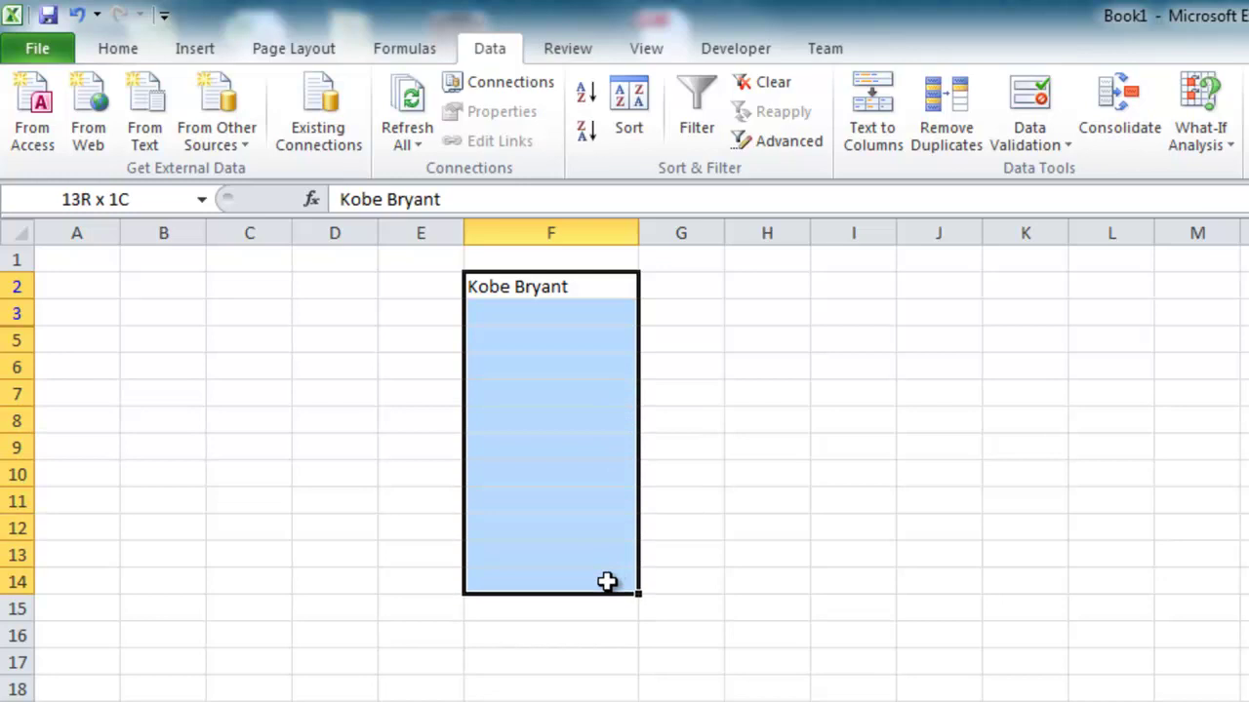
left_click(562, 284)
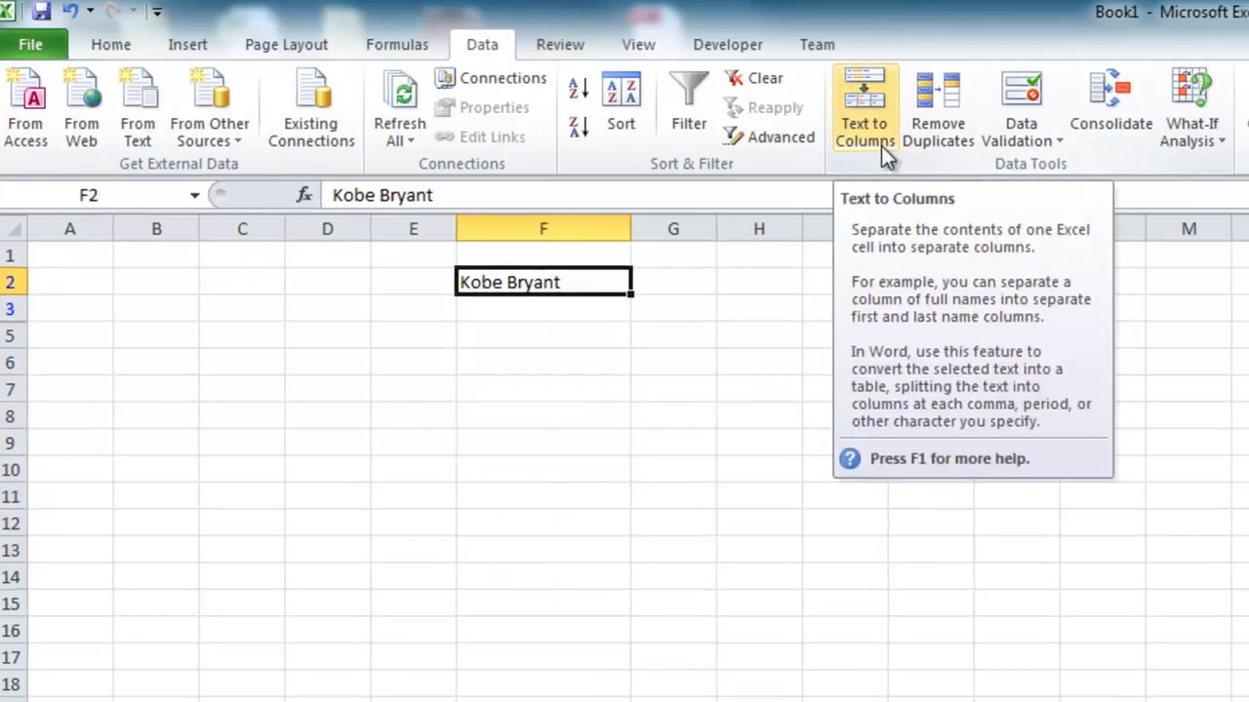
left_click(882, 146)
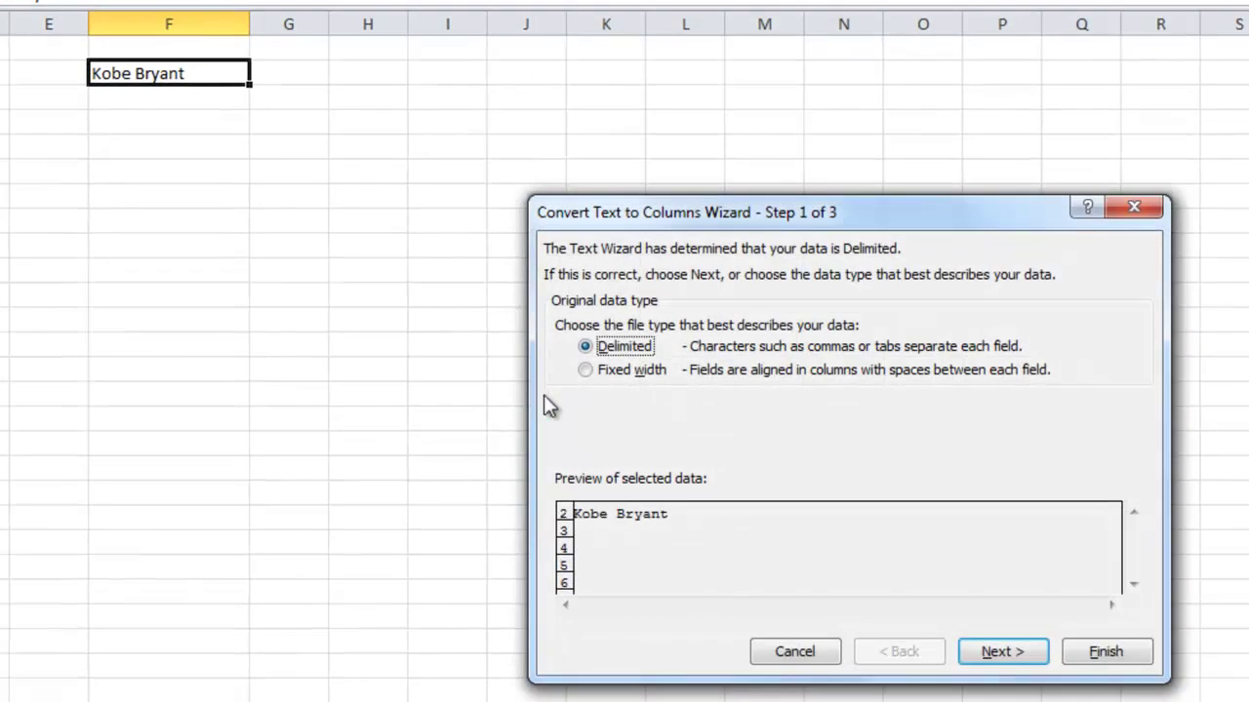
left_click(584, 371)
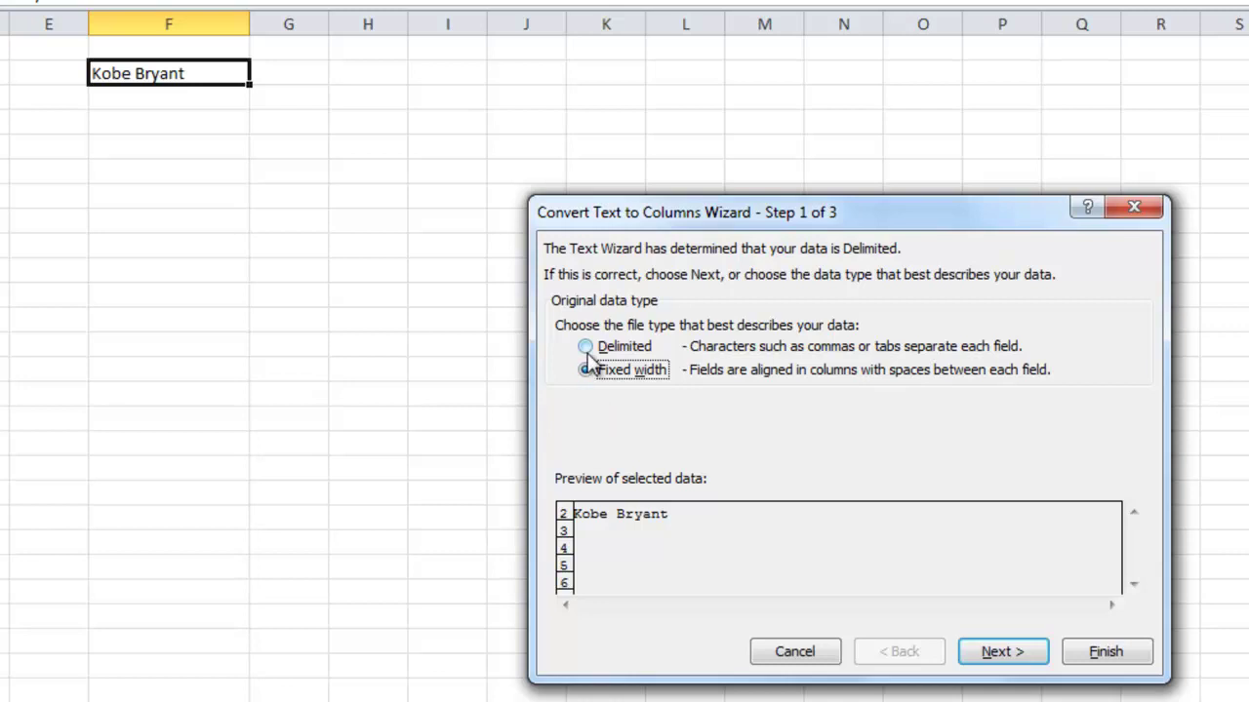
left_click(586, 347)
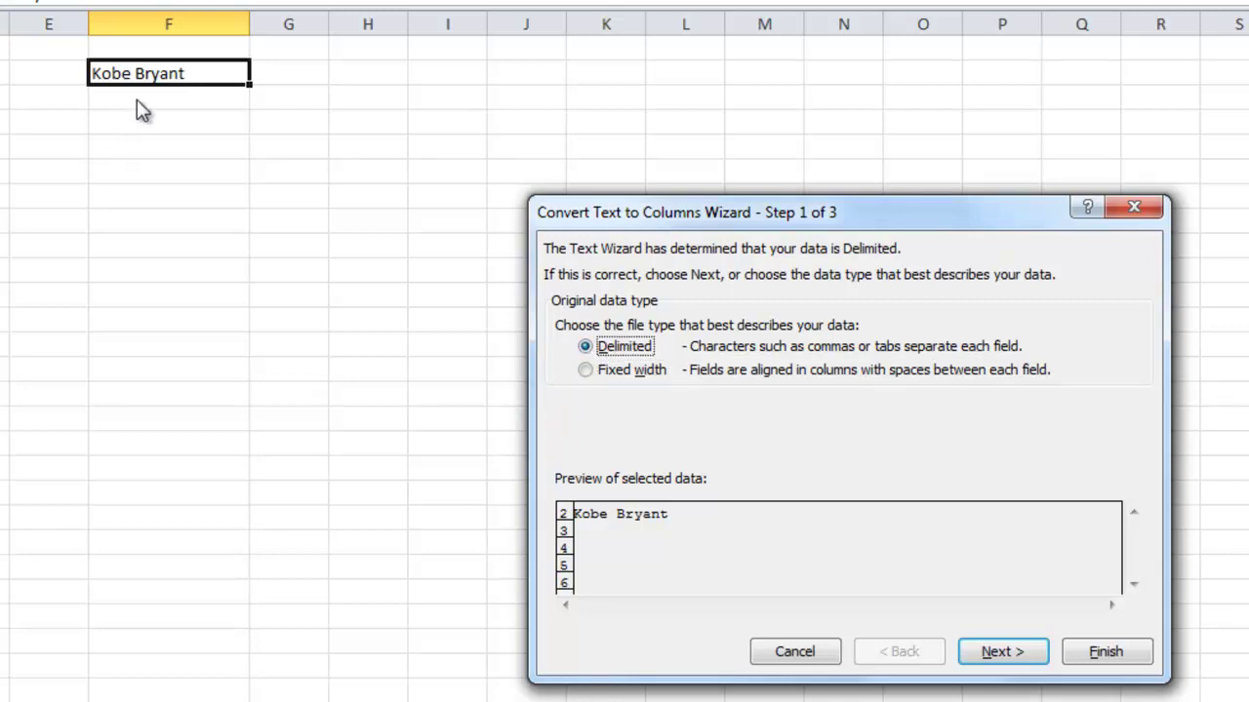
left_click(993, 655)
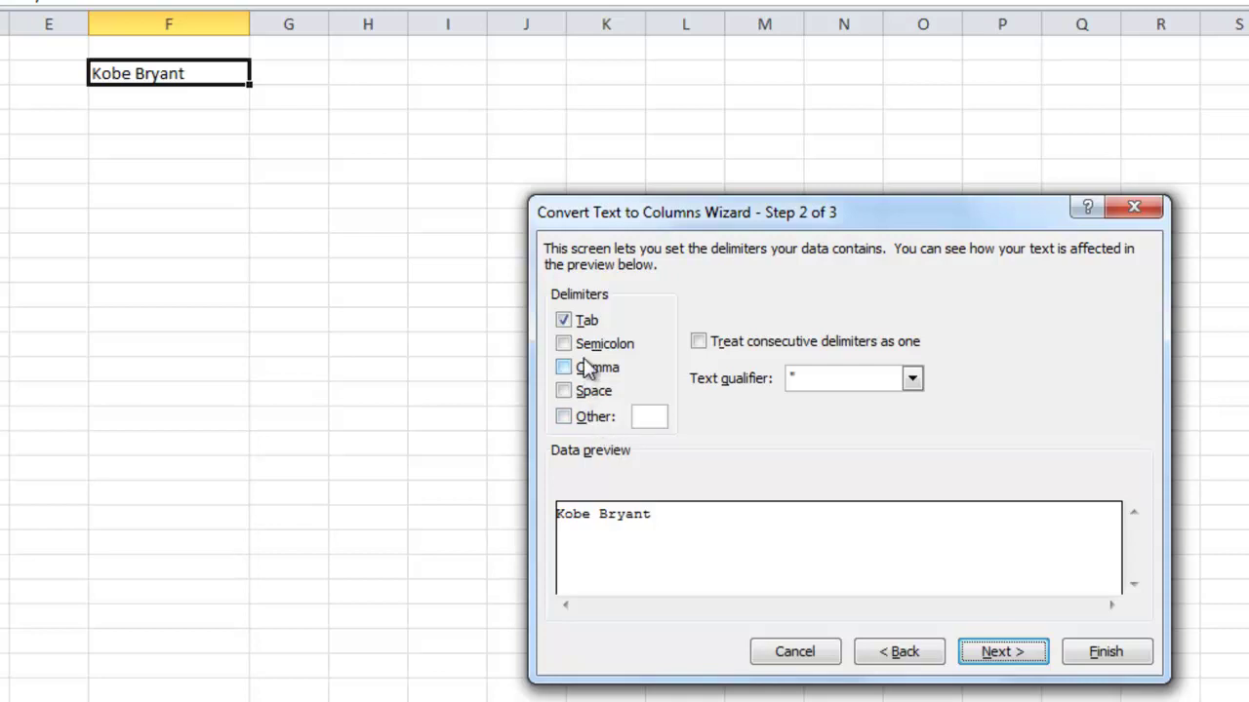
left_click(565, 391)
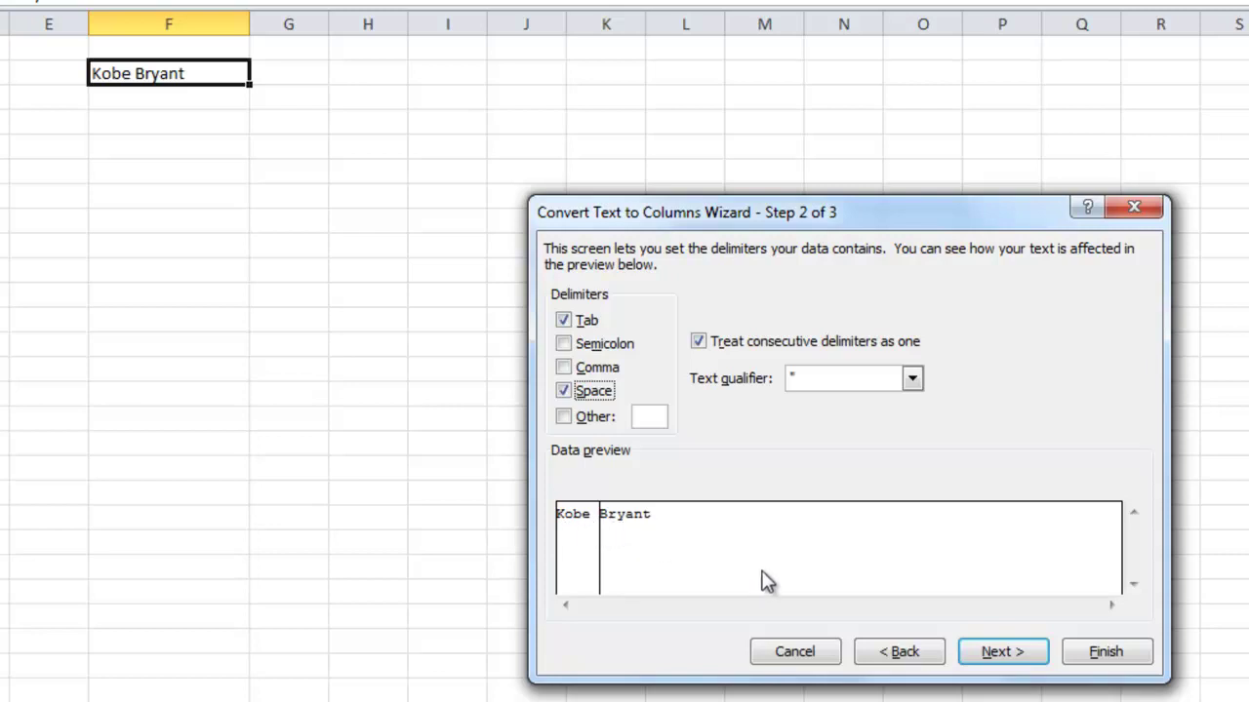
left_click(1027, 657)
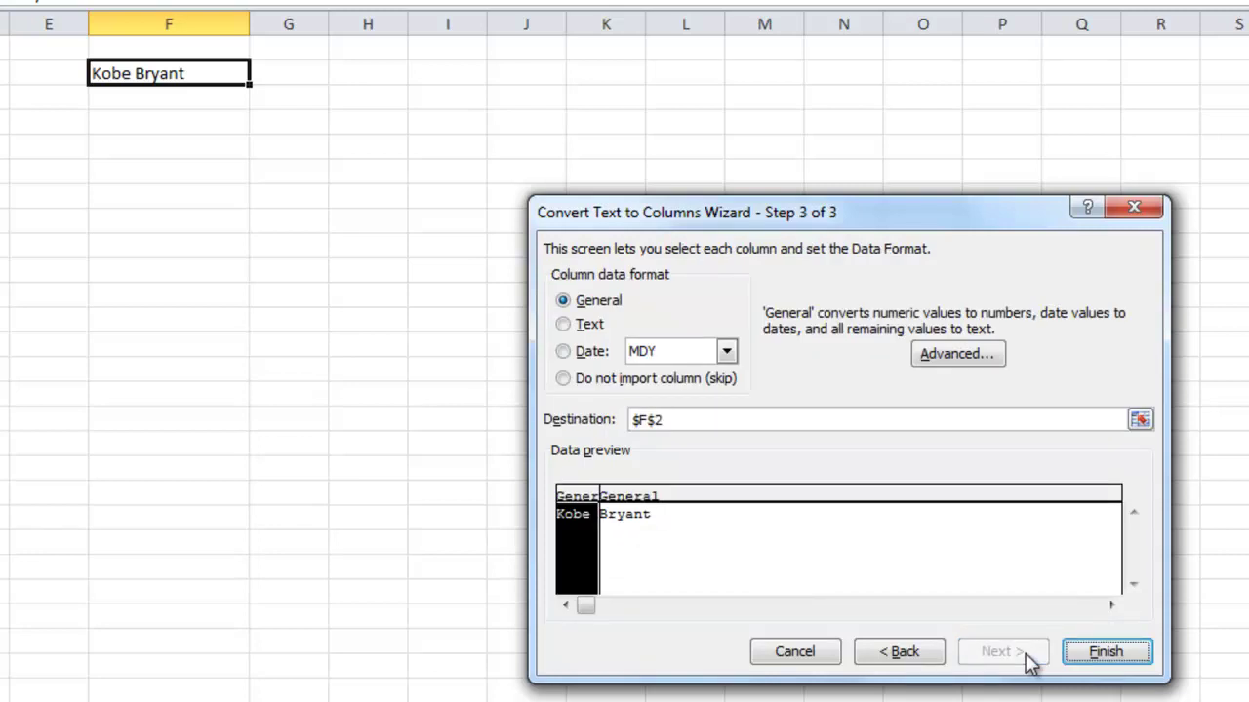
left_click(1102, 656)
left_click(234, 107)
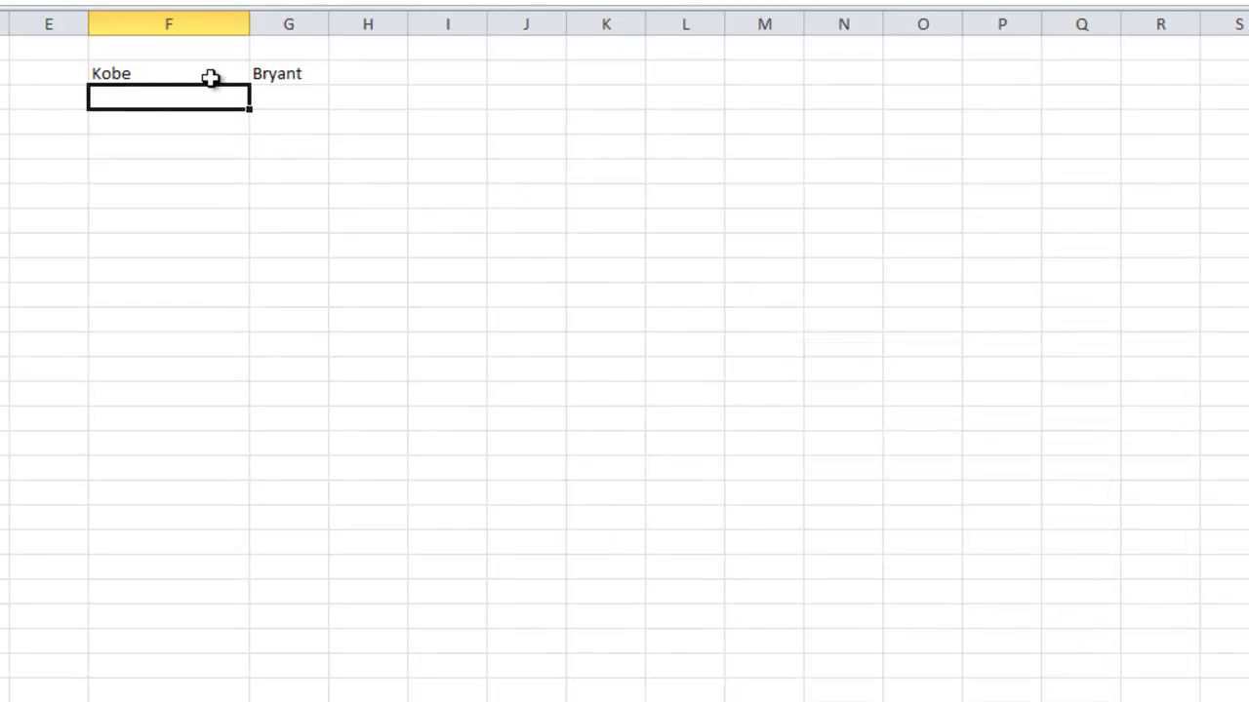
left_click(208, 76)
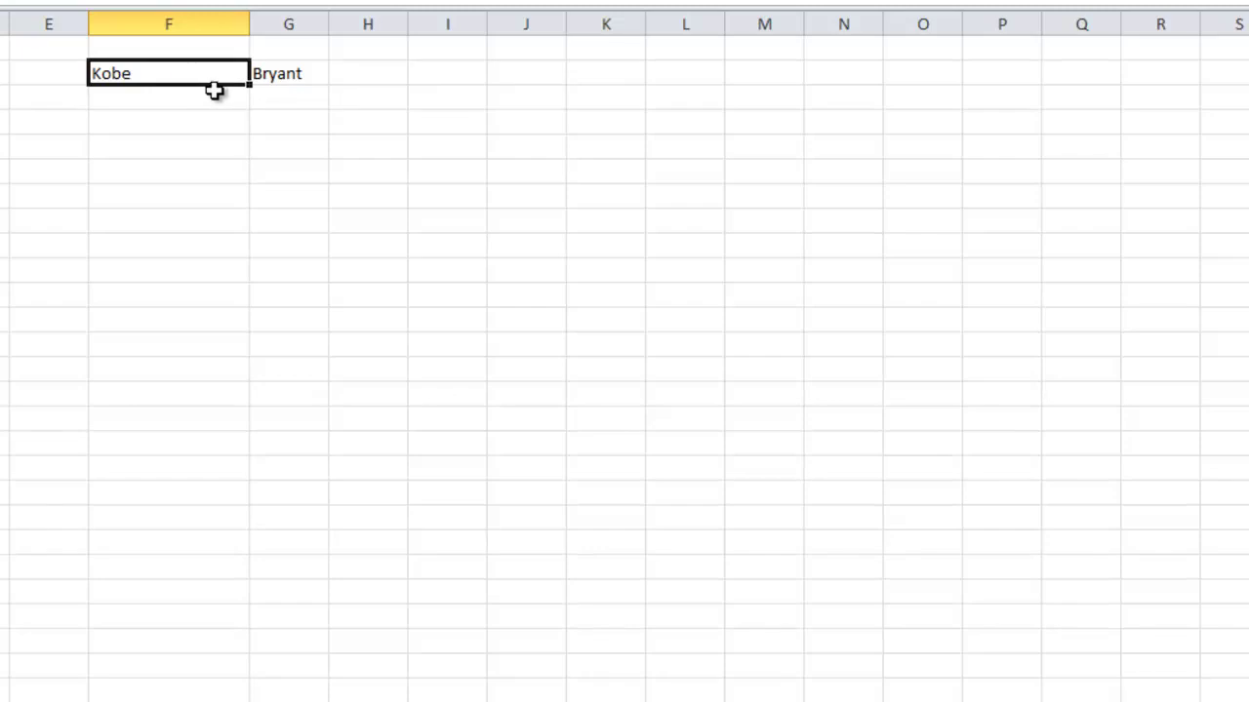
left_click(300, 75)
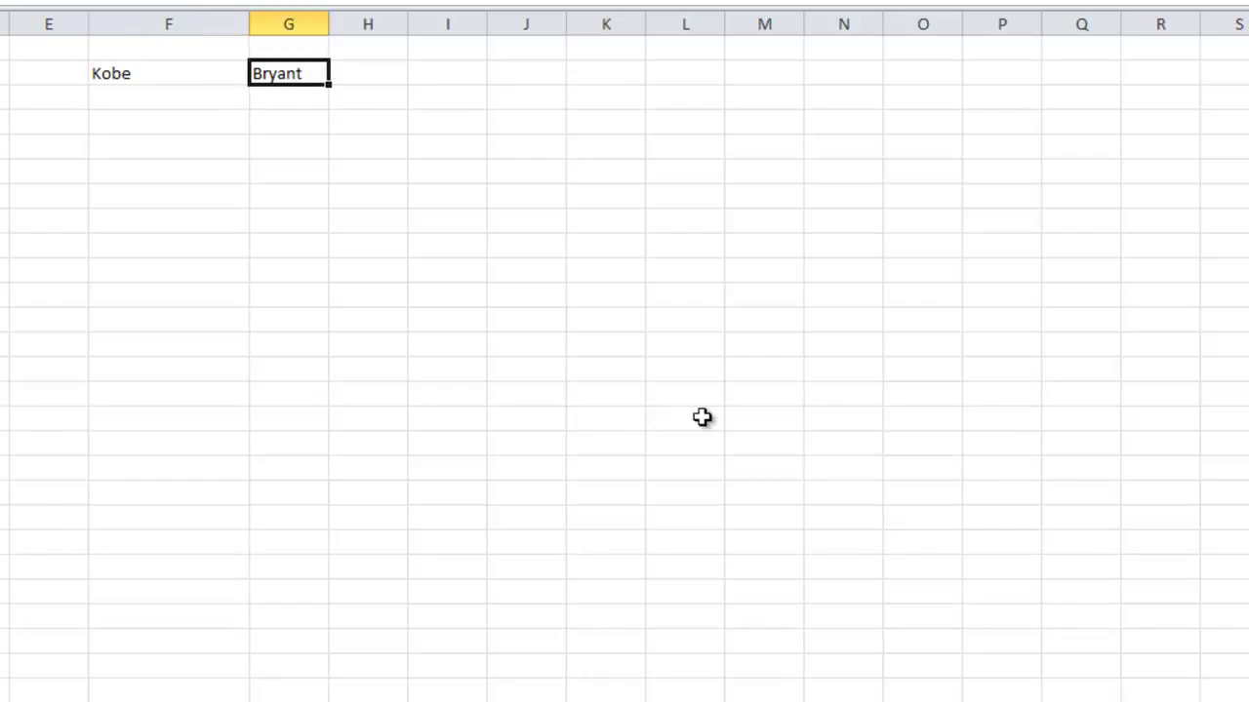